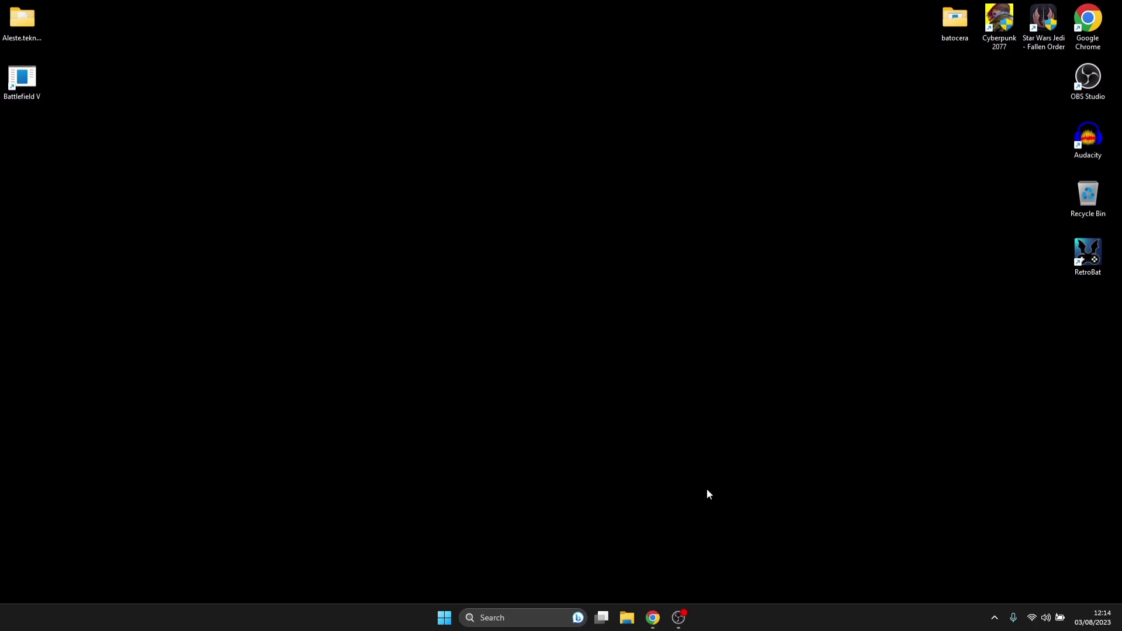
Switch to Chrome and examine the game compatibility list on the TeknoParrot website
left_click(653, 618)
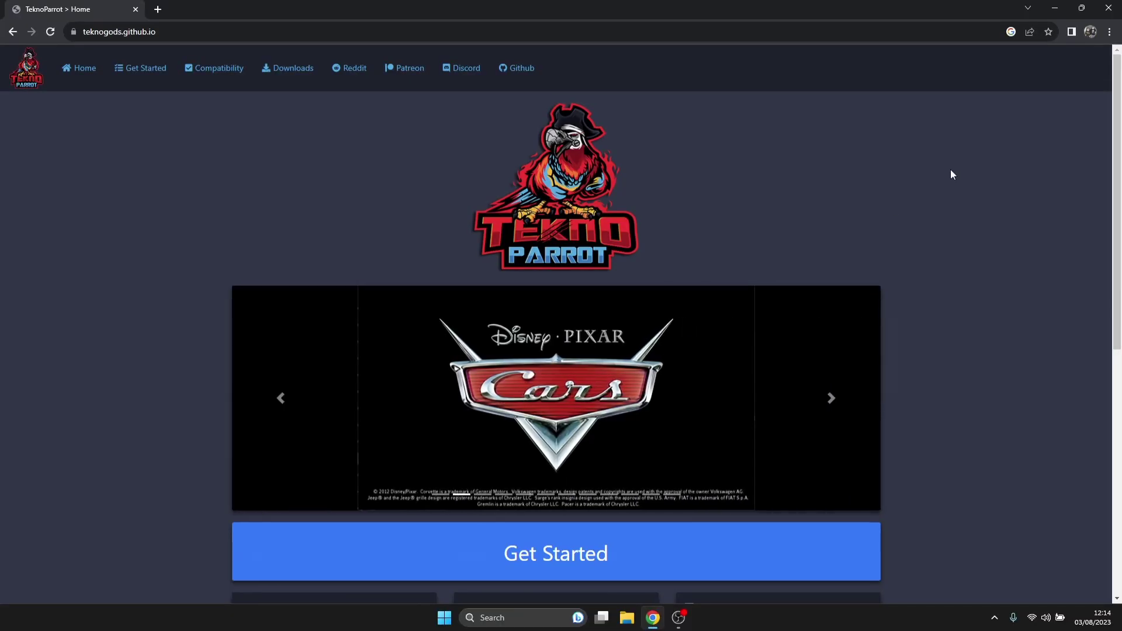
left_click(213, 69)
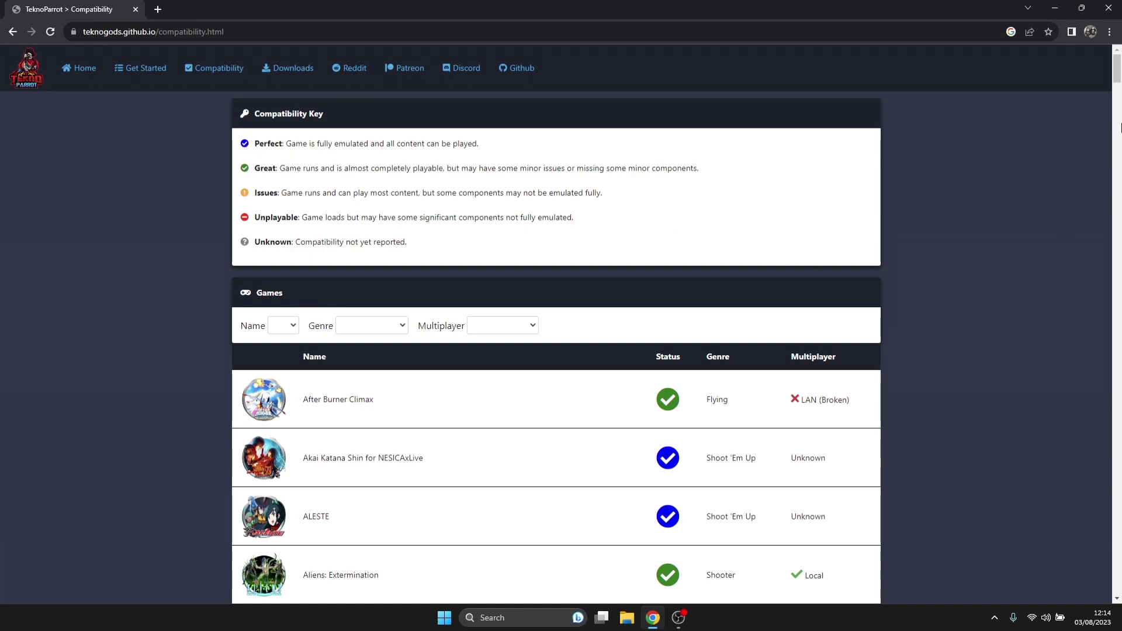
left_click_drag(1118, 82, 1103, 42)
mouse_move(1118, 70)
left_mouse_down()
mouse_move(1117, 107)
mouse_move(1118, 70)
left_mouse_up()
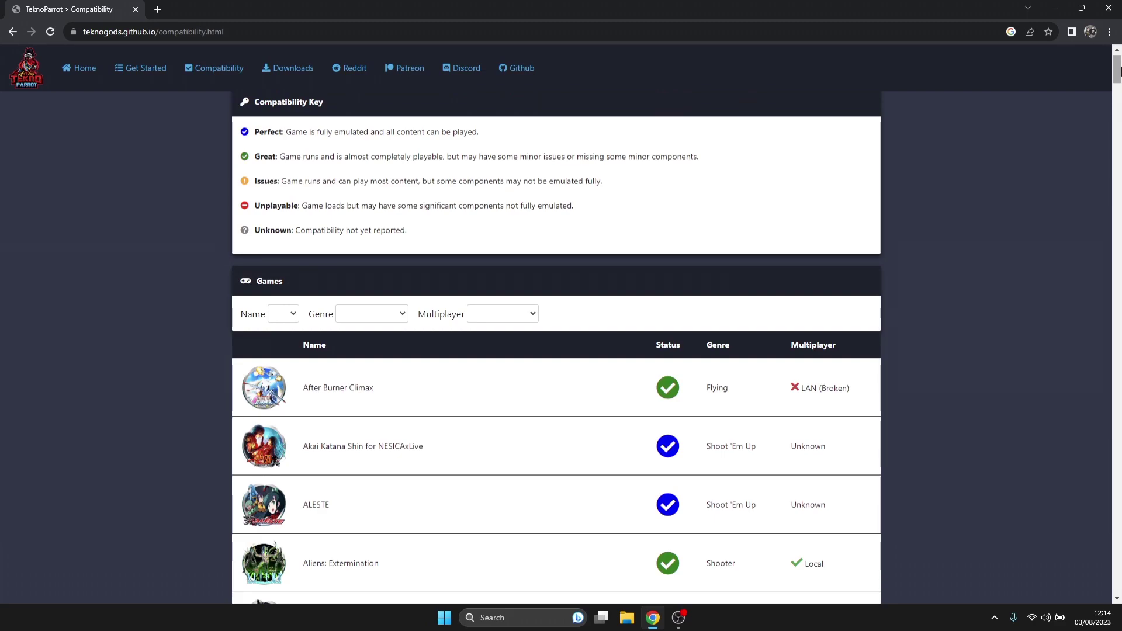
Download the TPBootstrapper web installer for TeknoParrot from the site's downloads and open the TPBootstrapper.zip archive
left_click(303, 71)
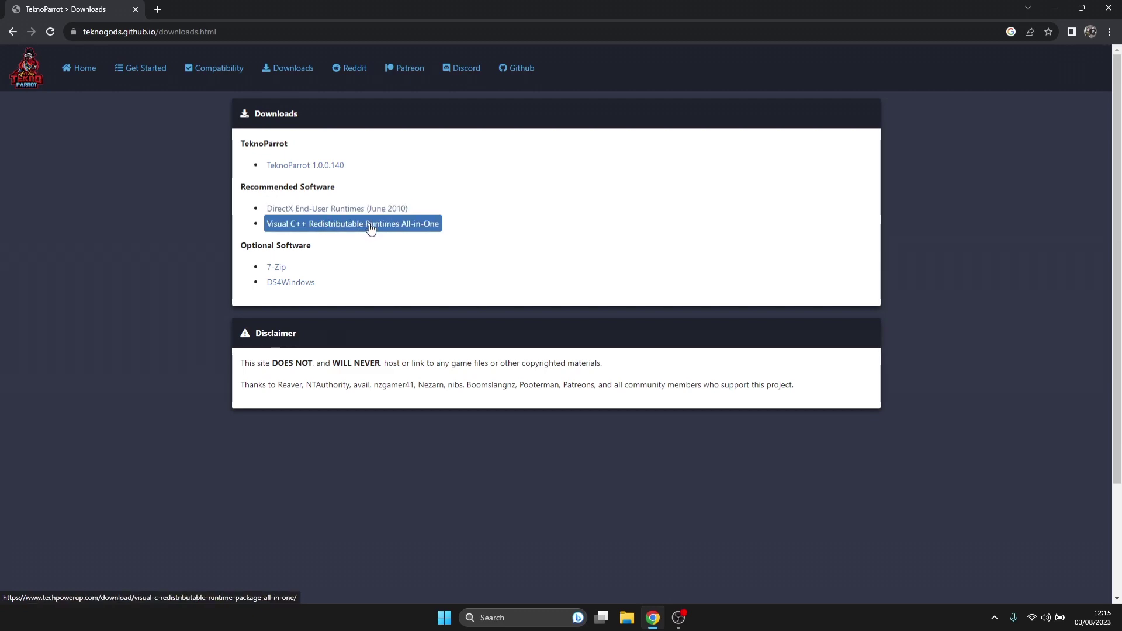
left_click(333, 173)
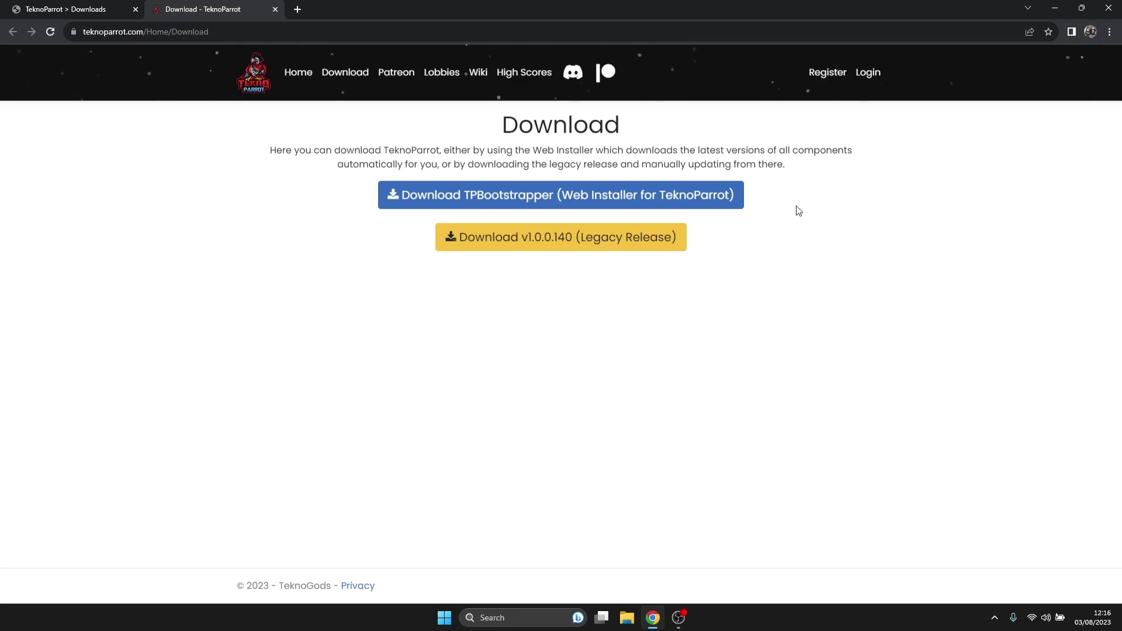
left_click(616, 192)
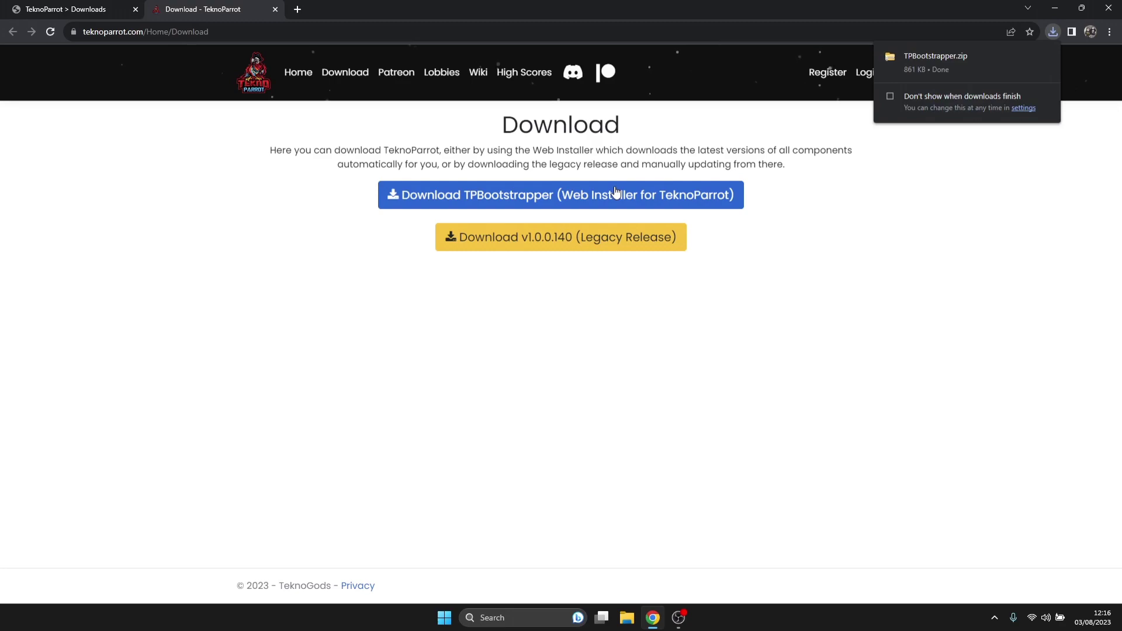
left_click(931, 58)
left_click(1055, 15)
left_click(1056, 14)
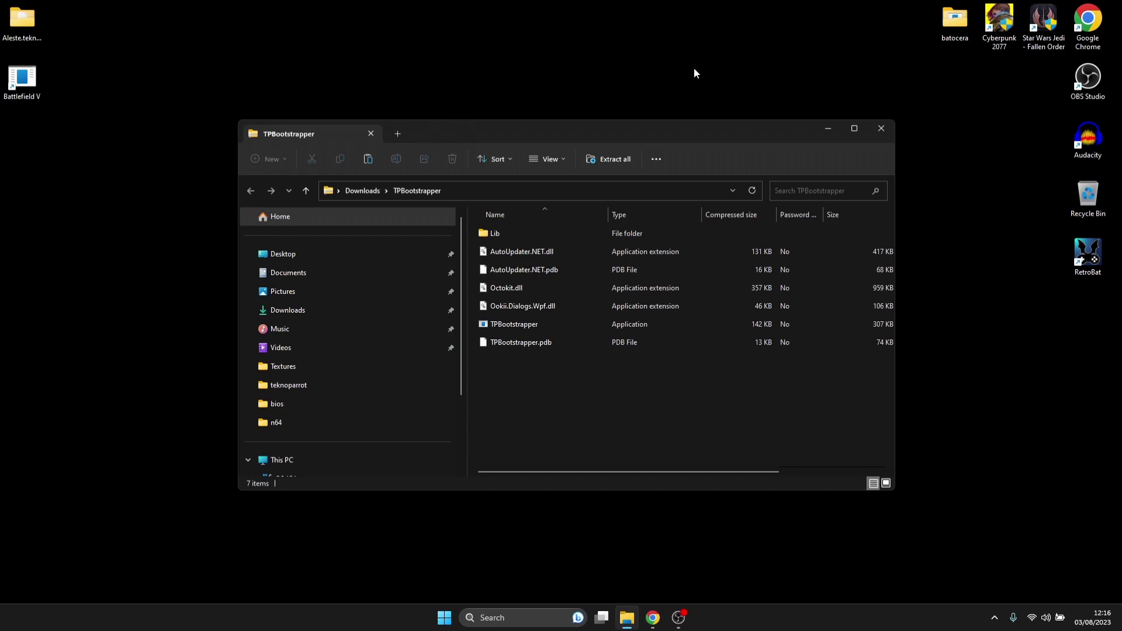
Create a new folder named teknoparrot on the desktop
right_click(122, 218)
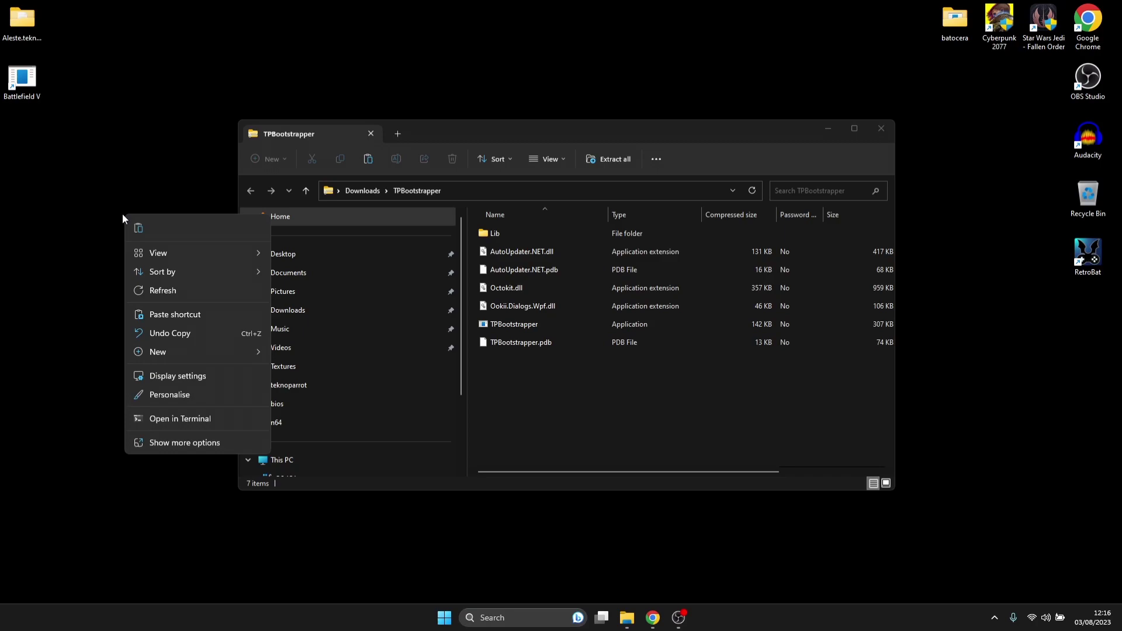
mouse_move(205, 348)
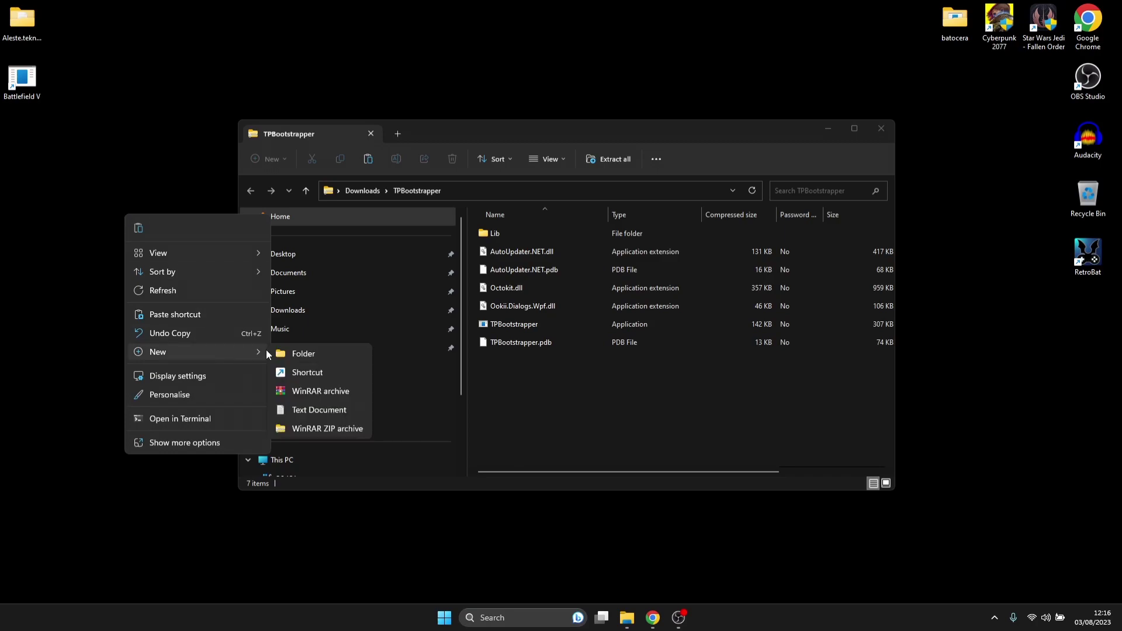
left_click(307, 355)
type("teknoparrot")
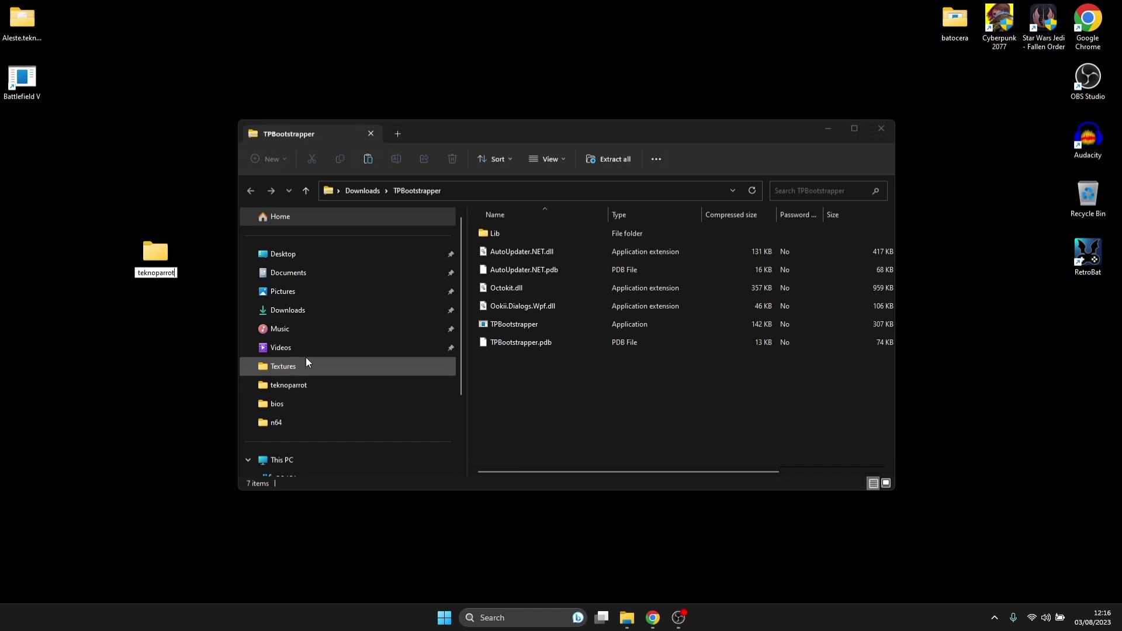
key("Return")
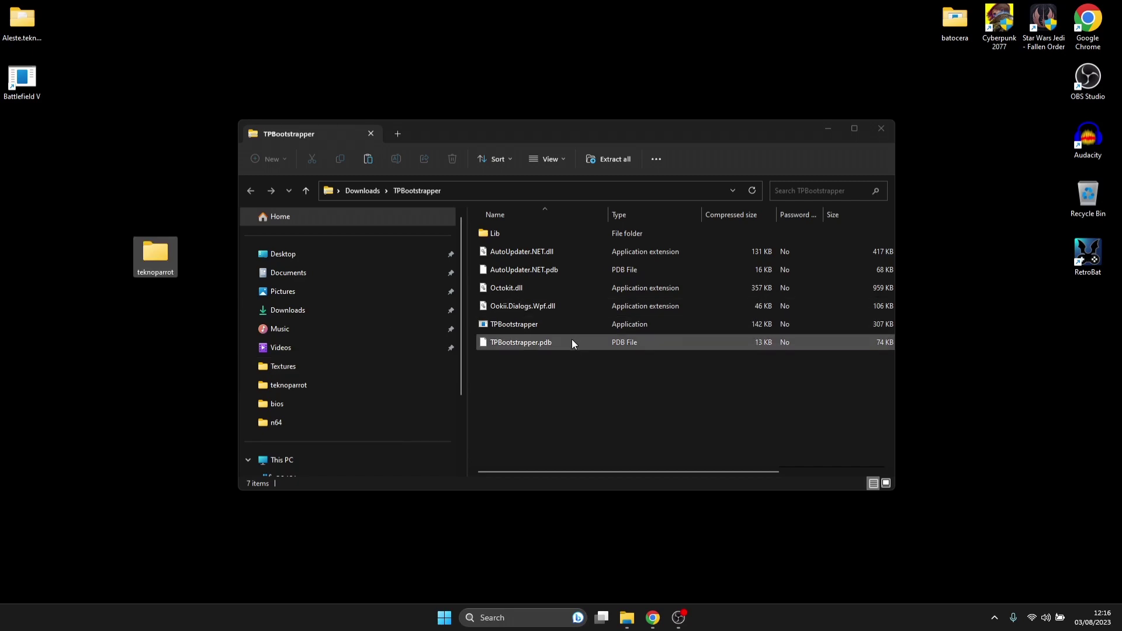
Copy all files from the TPBootstrapper archive into the desktop teknoparrot folder, close the archive and open that folder
left_click_drag(559, 394, 159, 264)
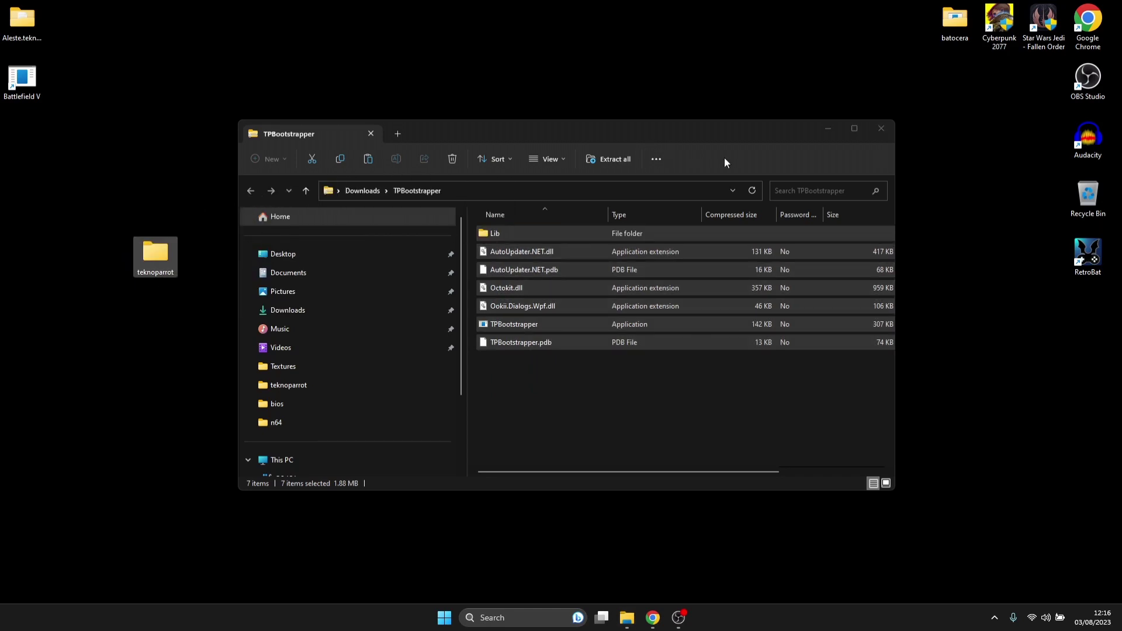
left_click(881, 129)
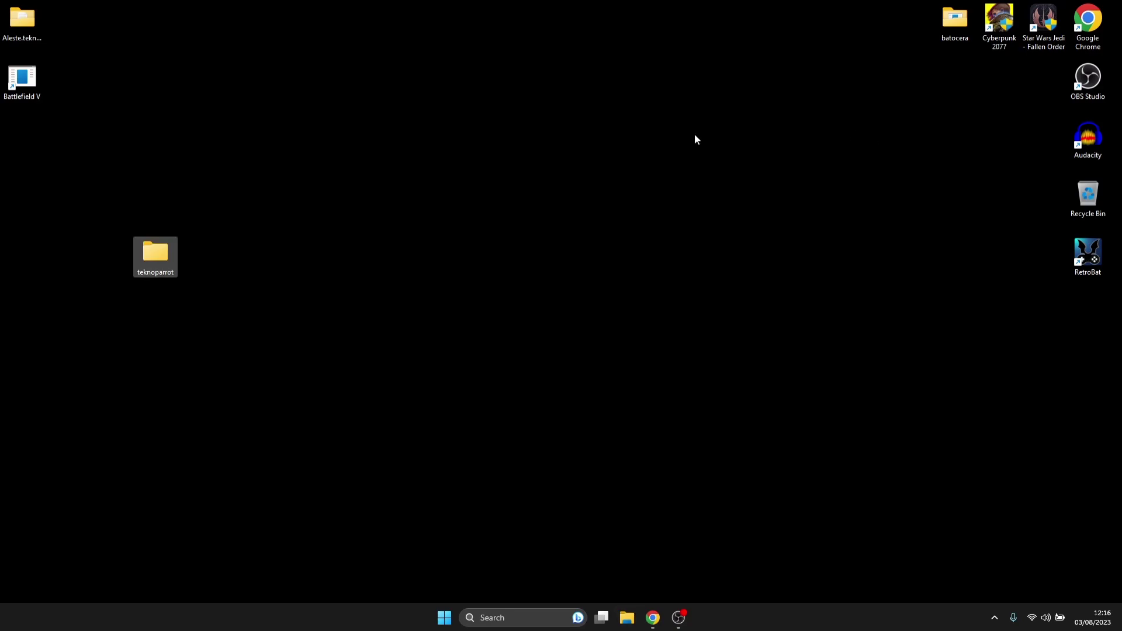
double_click(153, 261)
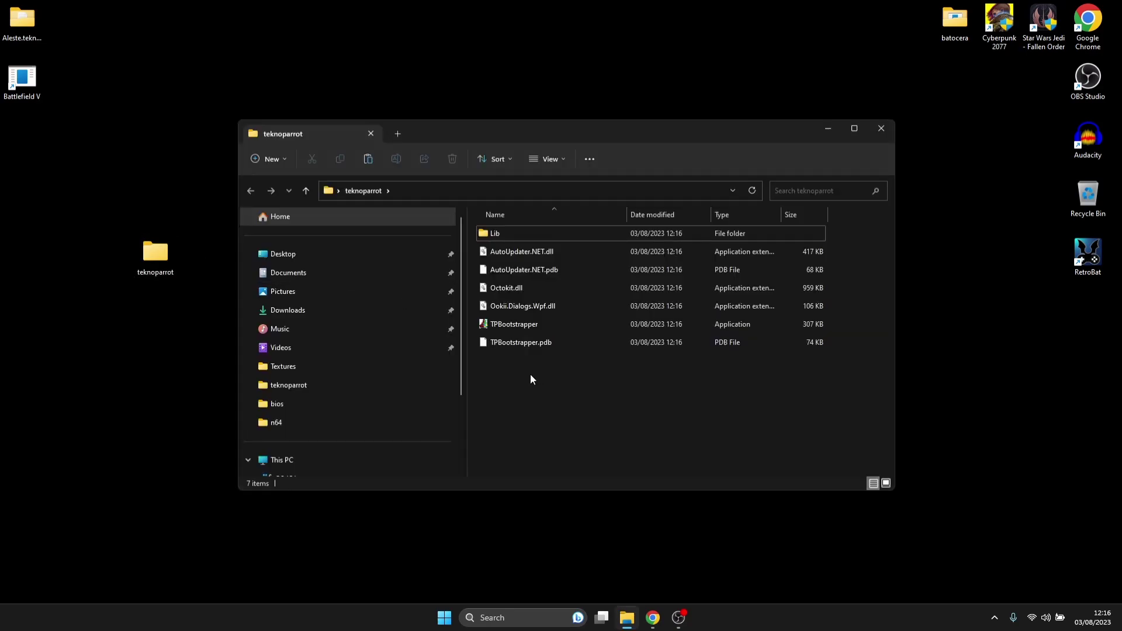
Launch the TPBootstrapper application from the teknoparrot folder and allow it to run despite the SmartScreen protection
double_click(553, 327)
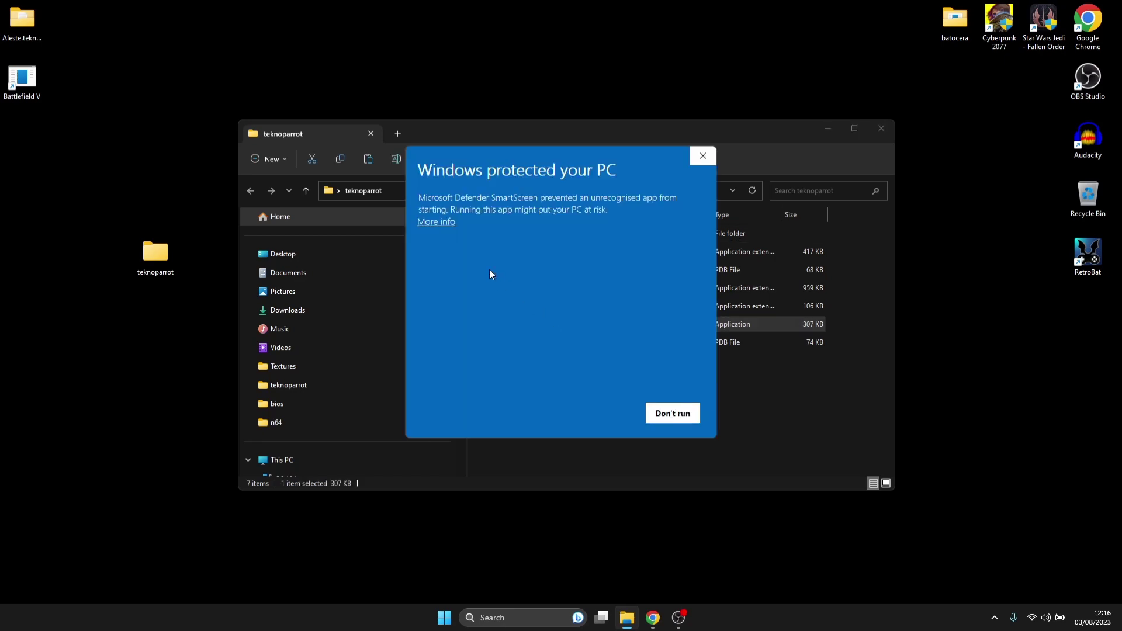
left_click(442, 223)
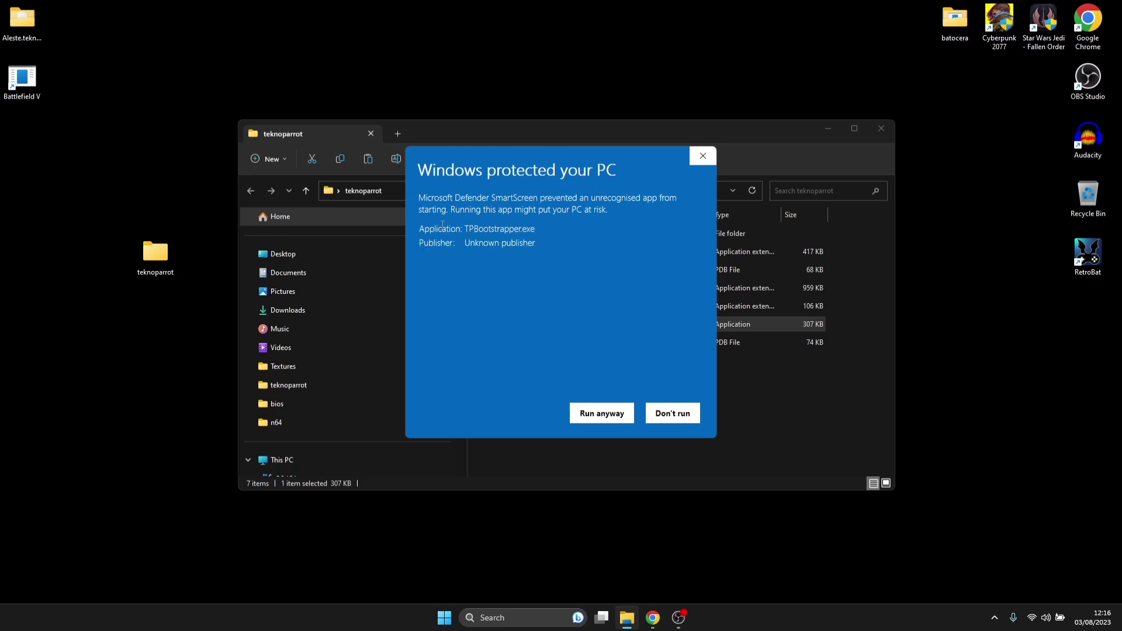
left_click(598, 412)
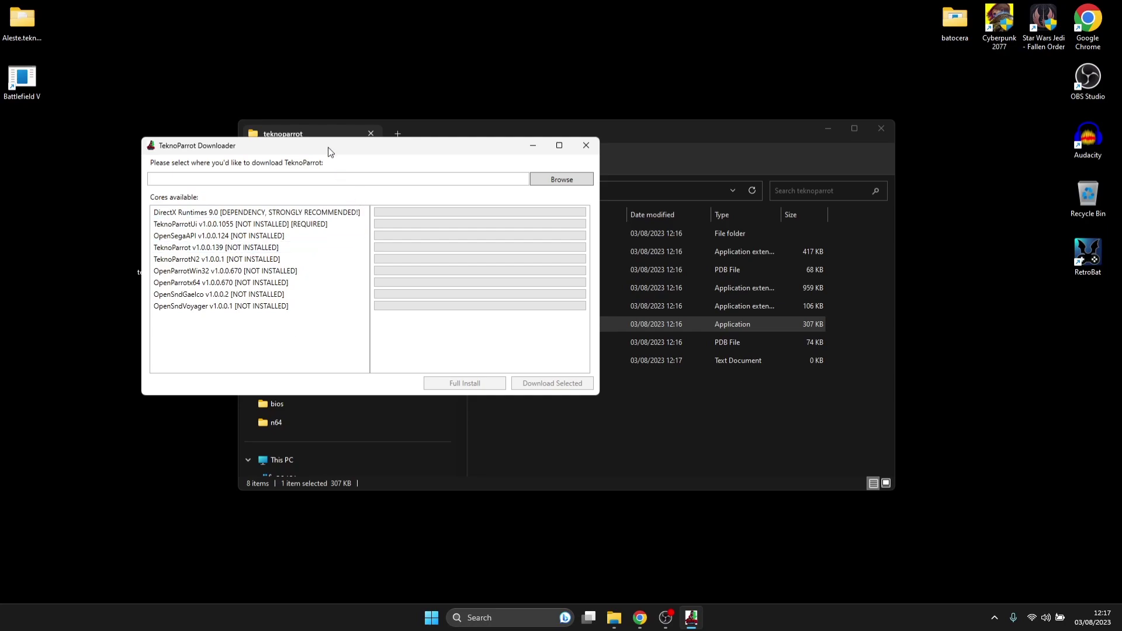
Set the TeknoParrot download location to the teknoparrot folder on the desktop
left_click_drag(329, 146, 498, 57)
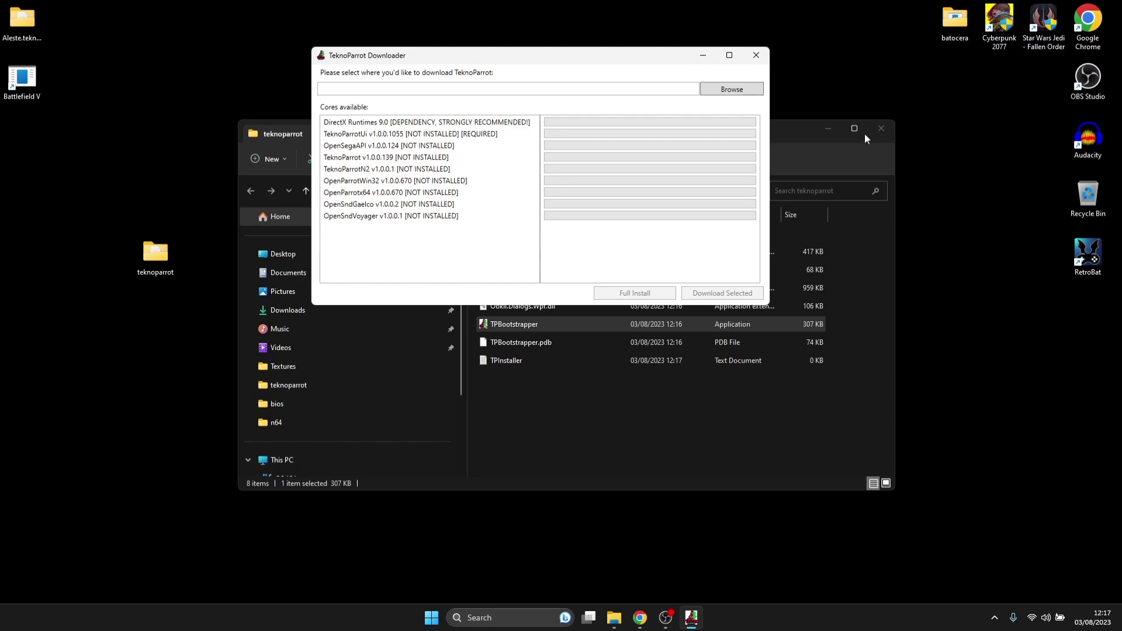
left_click(735, 90)
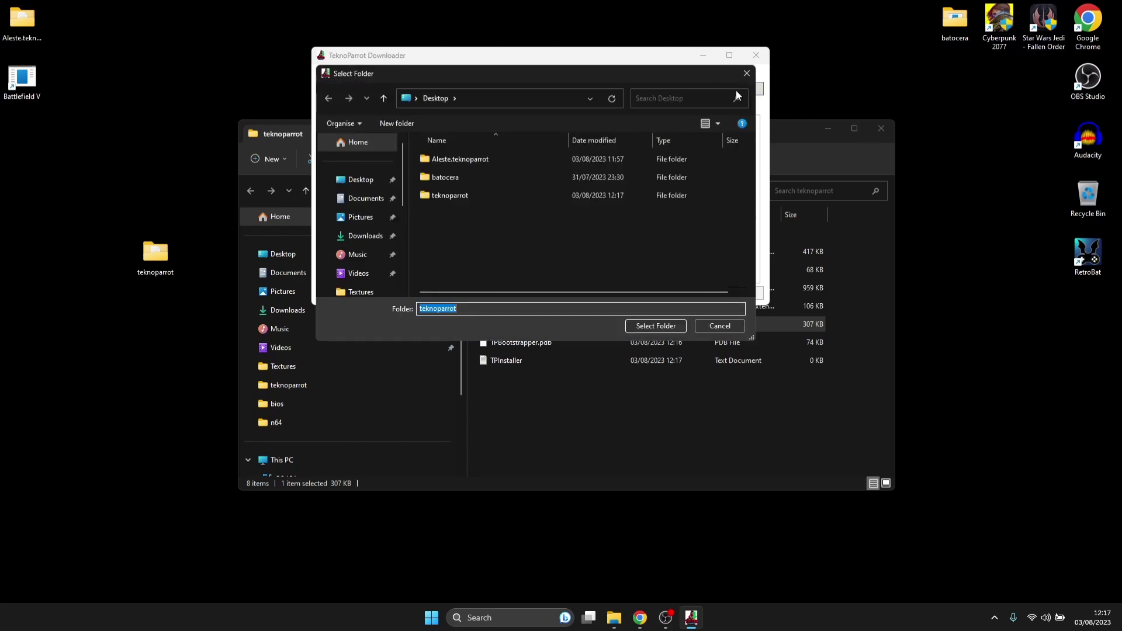
left_click(354, 185)
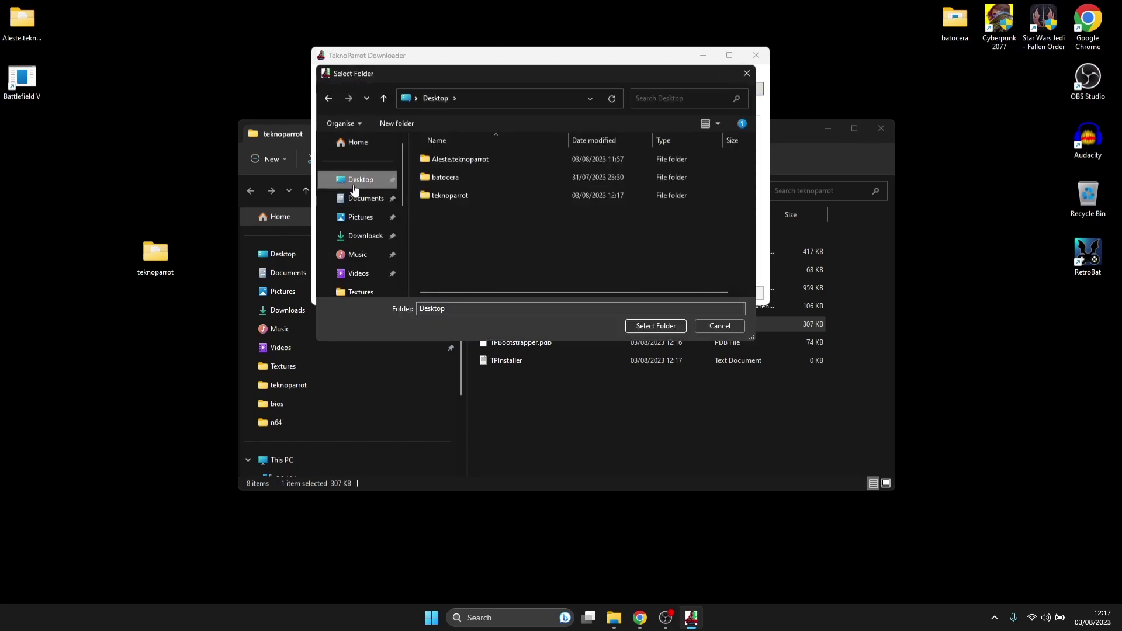
left_click(440, 196)
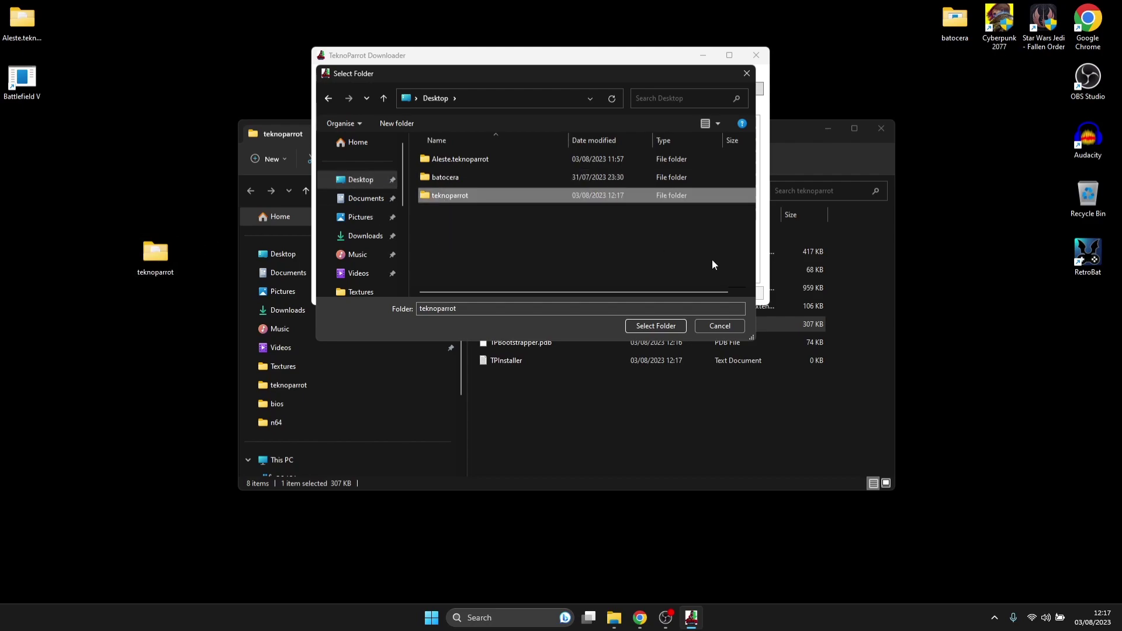
left_click(666, 325)
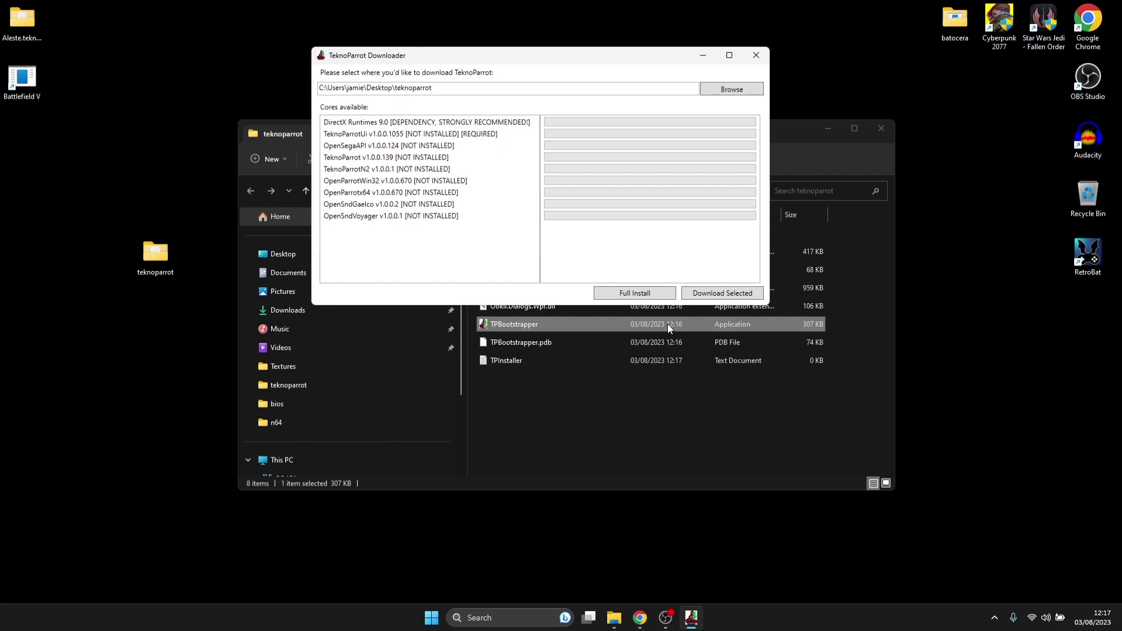
Run the full install of all TeknoParrot cores, dismiss the notices and accept the offer to add a game
left_click(642, 296)
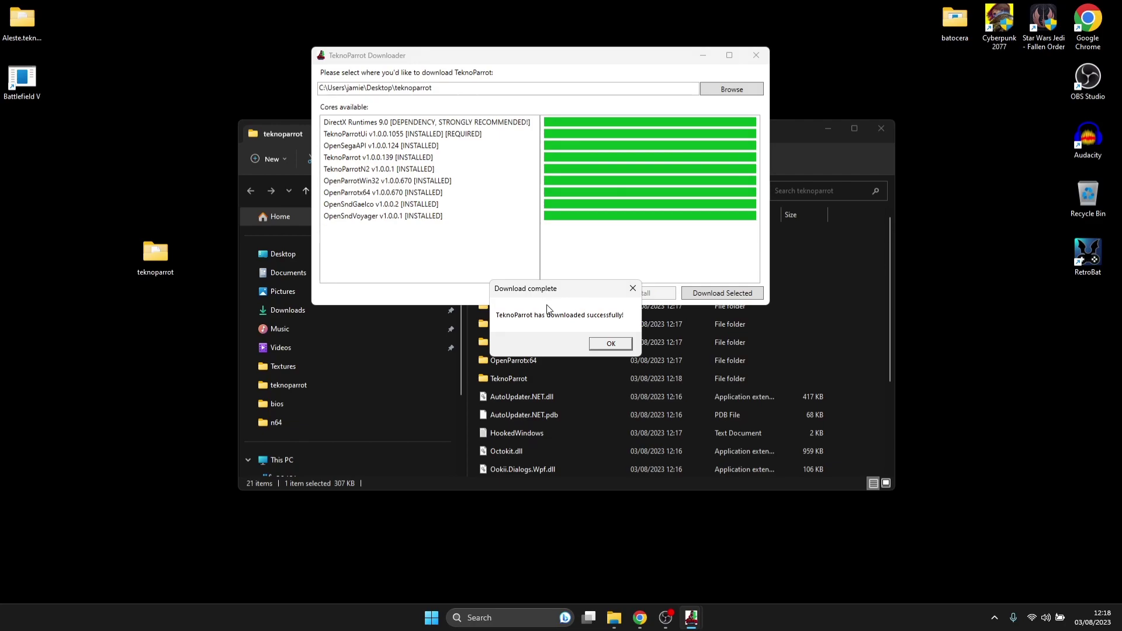
left_click(619, 342)
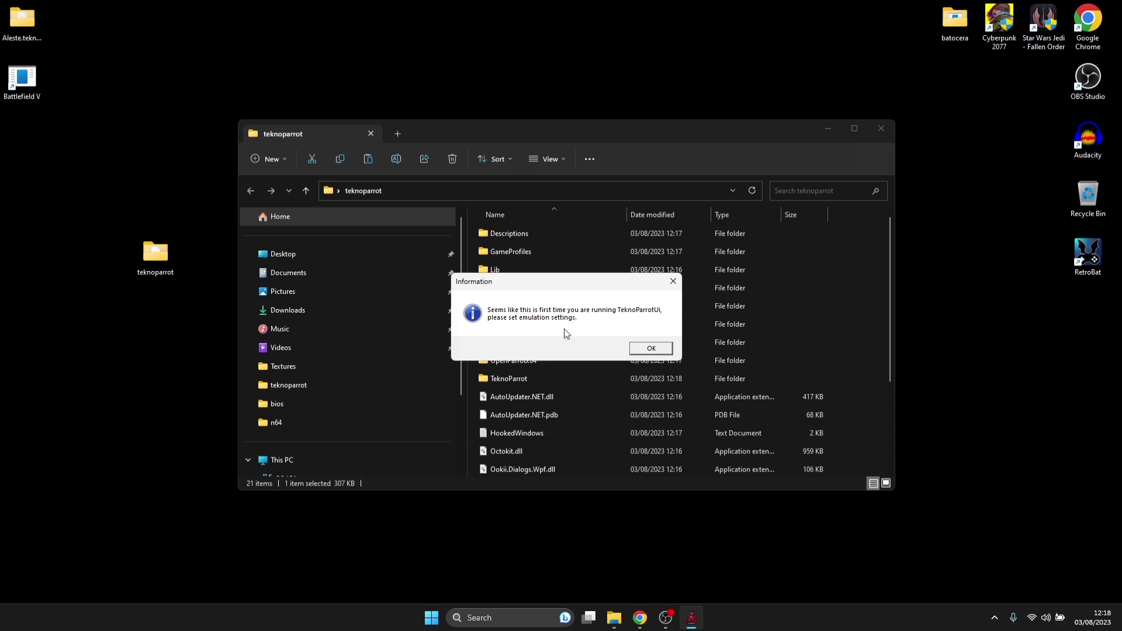
left_click(641, 350)
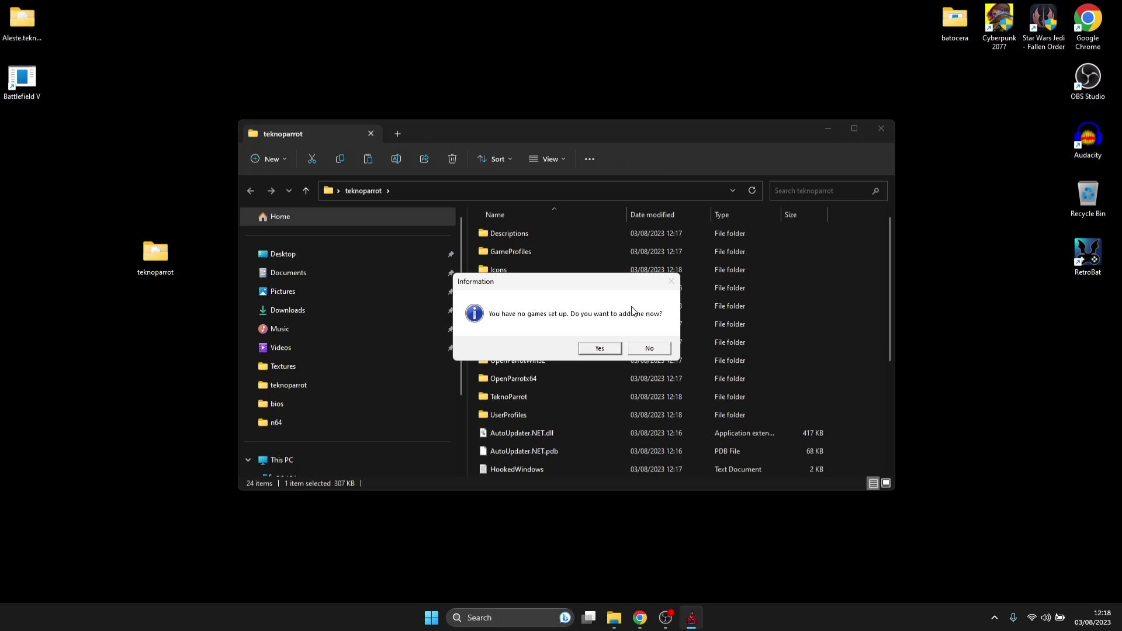
left_click(610, 348)
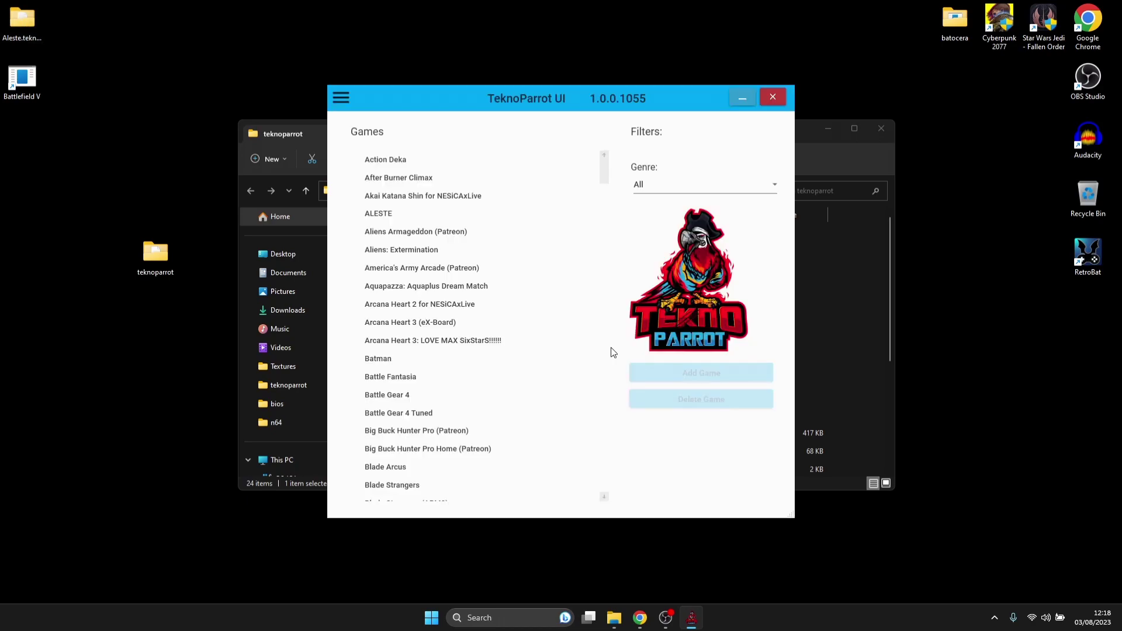
Install the ScoreSubmission, TeknoDraw and TeknoParrotElfLdr2 updates in TeknoParrot UI and return to the library
left_click_drag(467, 90, 572, 61)
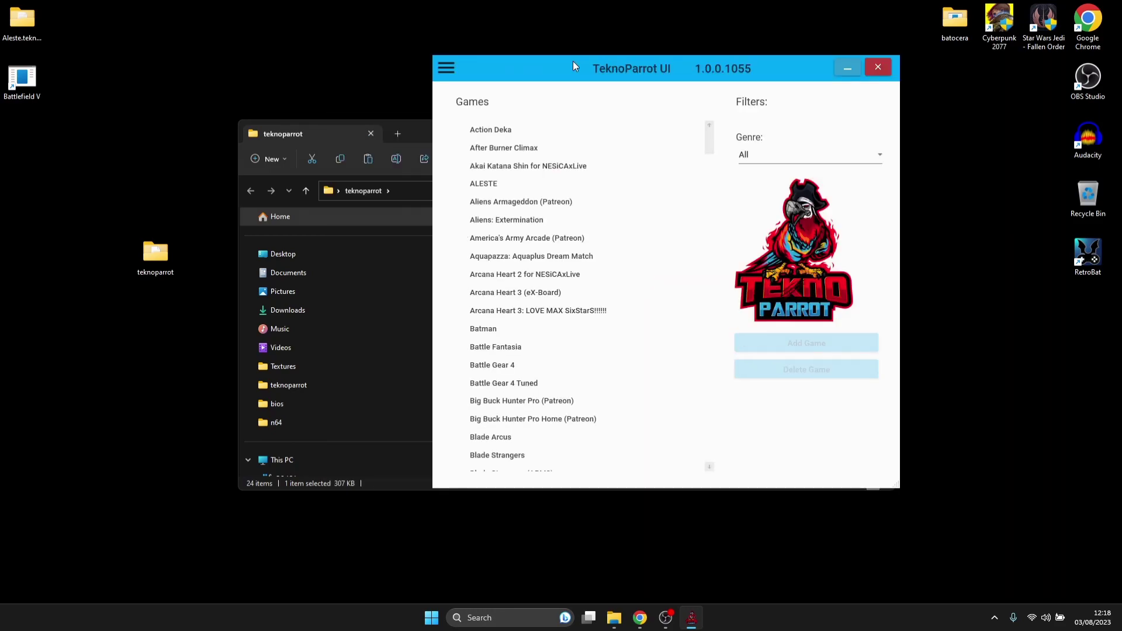
left_click(445, 69)
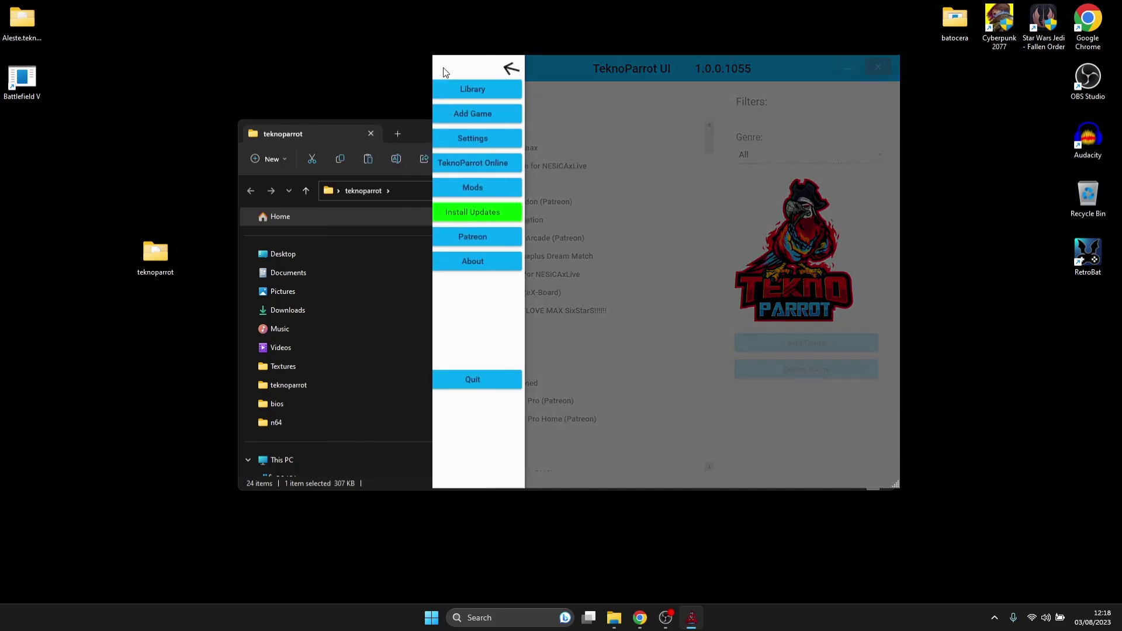
left_click(515, 222)
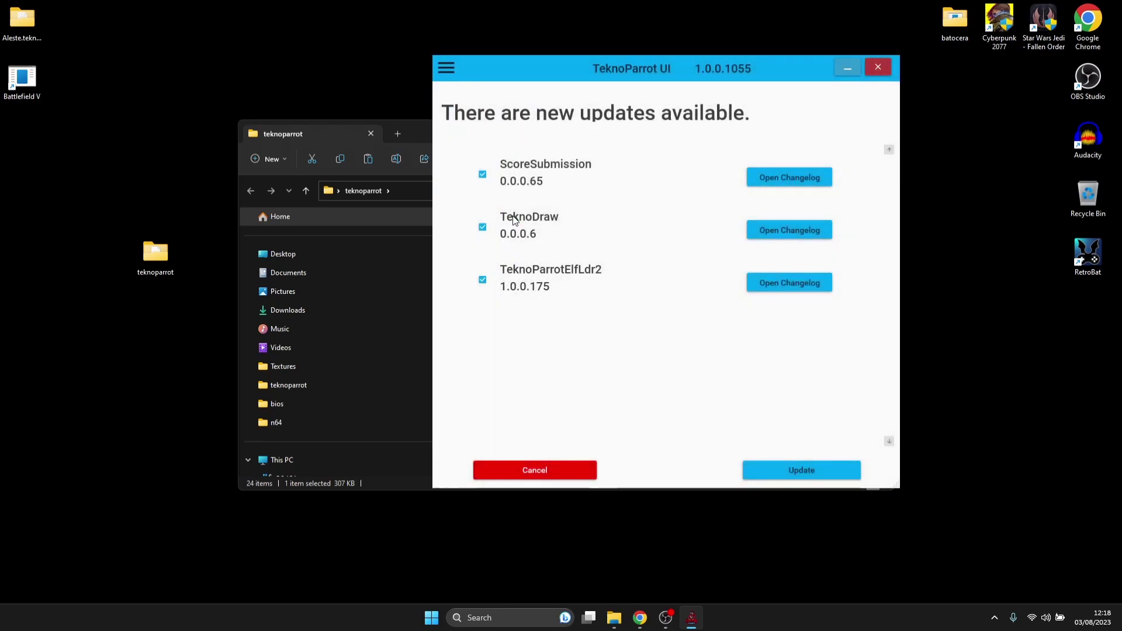
left_click(813, 476)
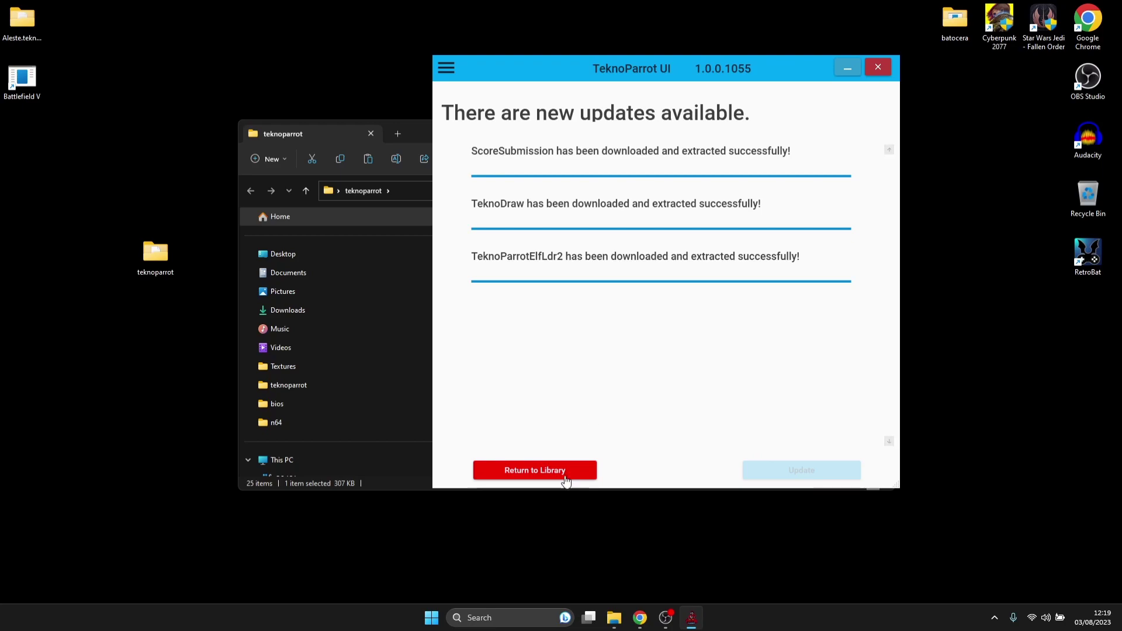
left_click(532, 470)
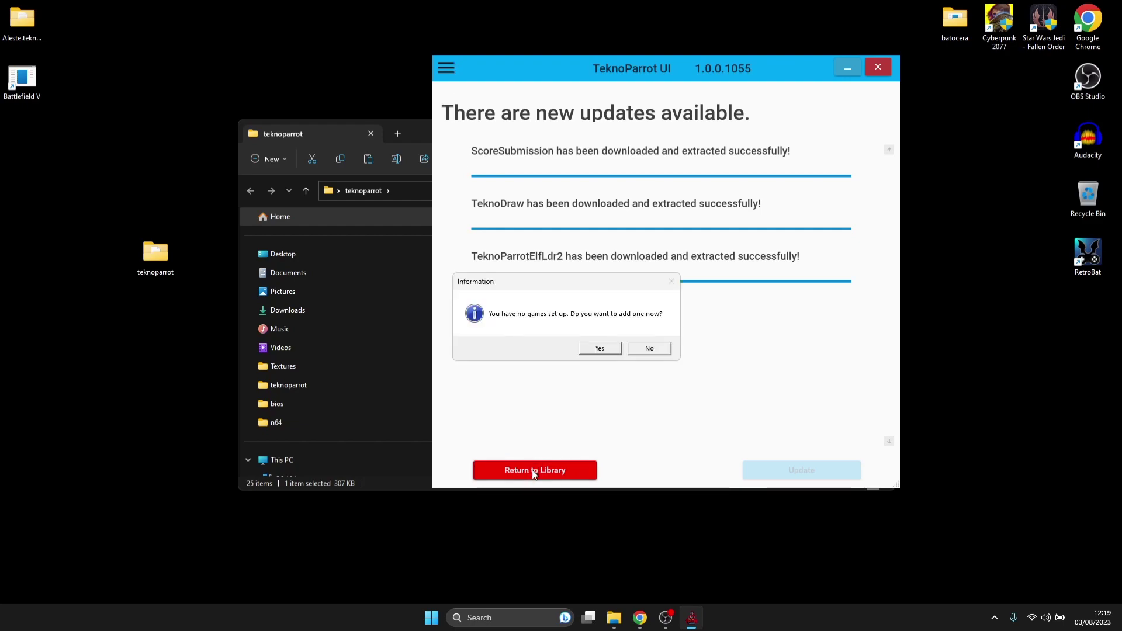
Add ALESTE to the game library and open its game settings
left_click(601, 348)
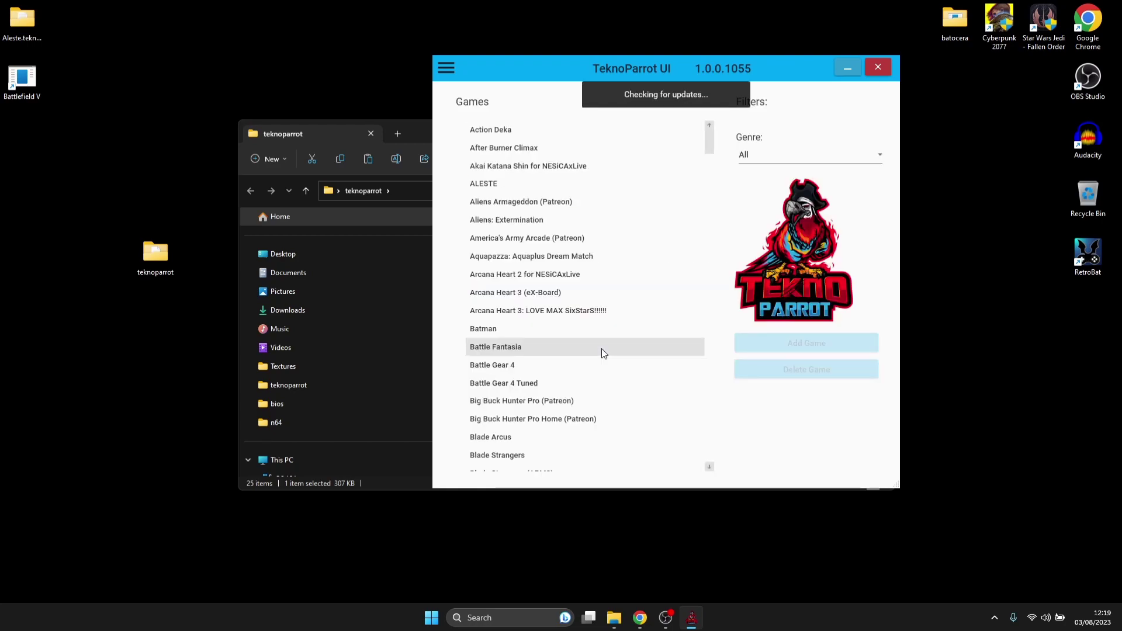
left_click(497, 184)
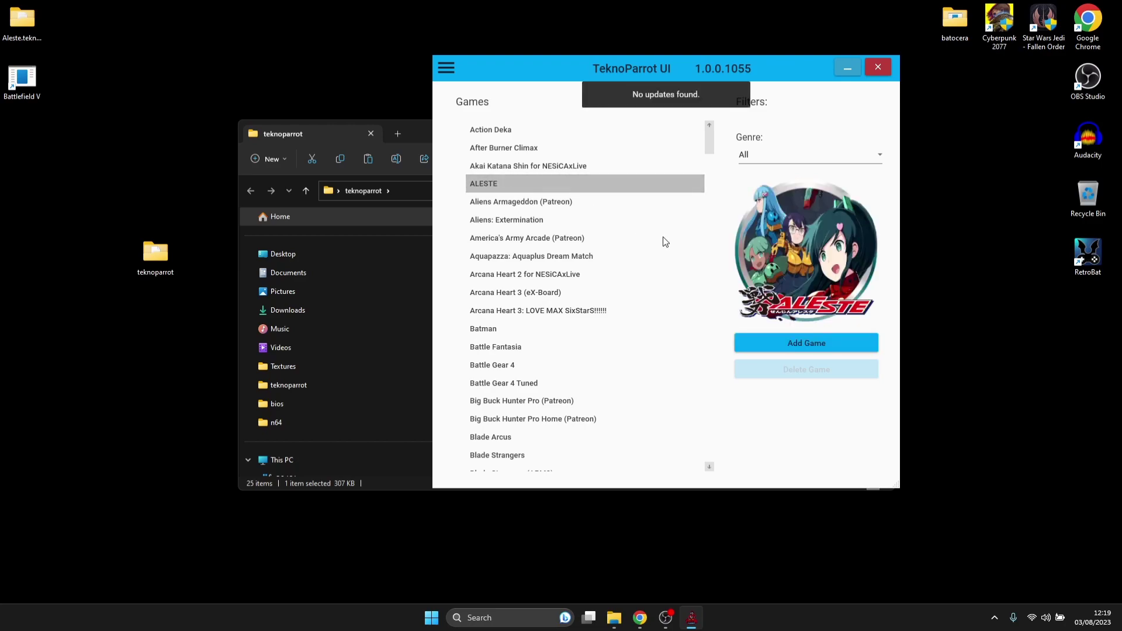
left_click(840, 350)
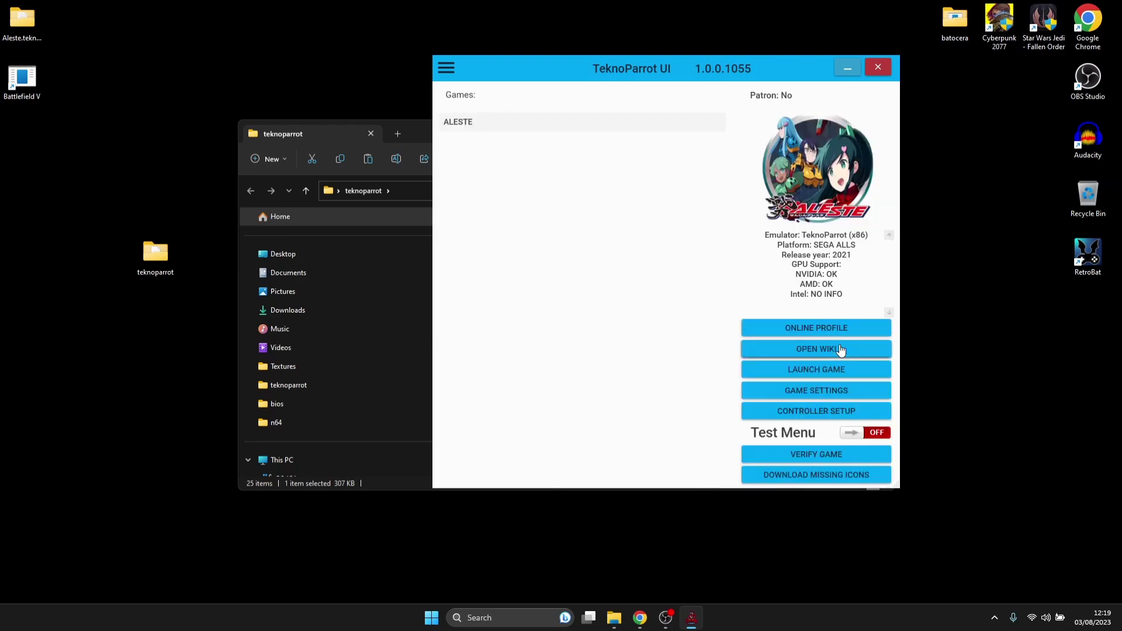
left_click(832, 391)
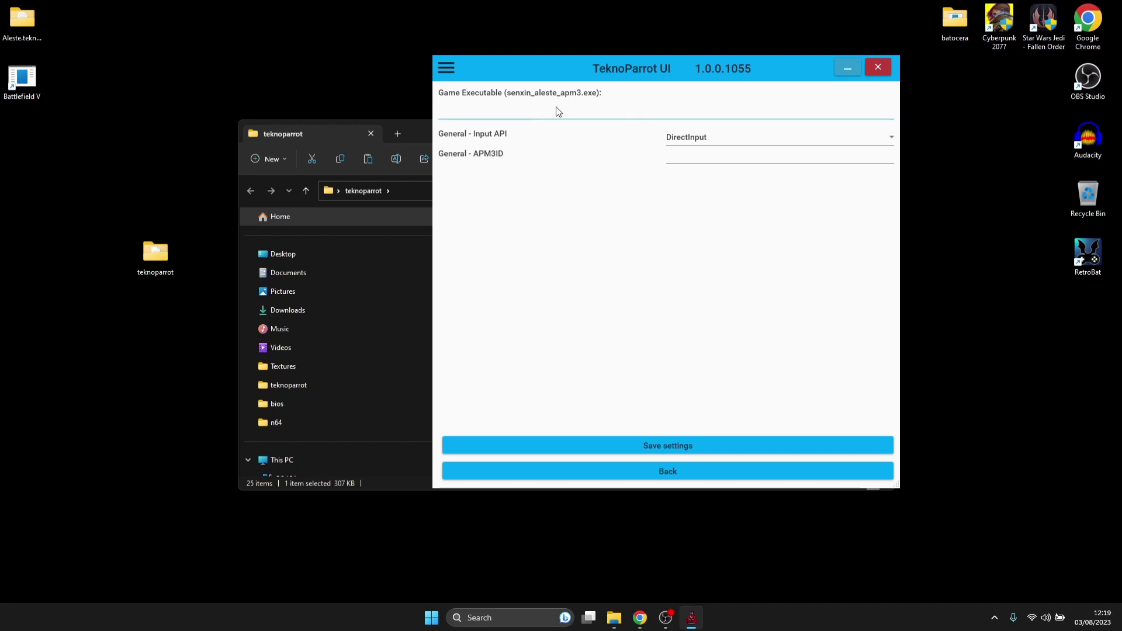
Set ALESTE's game executable to senxin_aleste_apm3 from the desktop's Aleste.teknoparrot folder and save the game settings
left_click(610, 111)
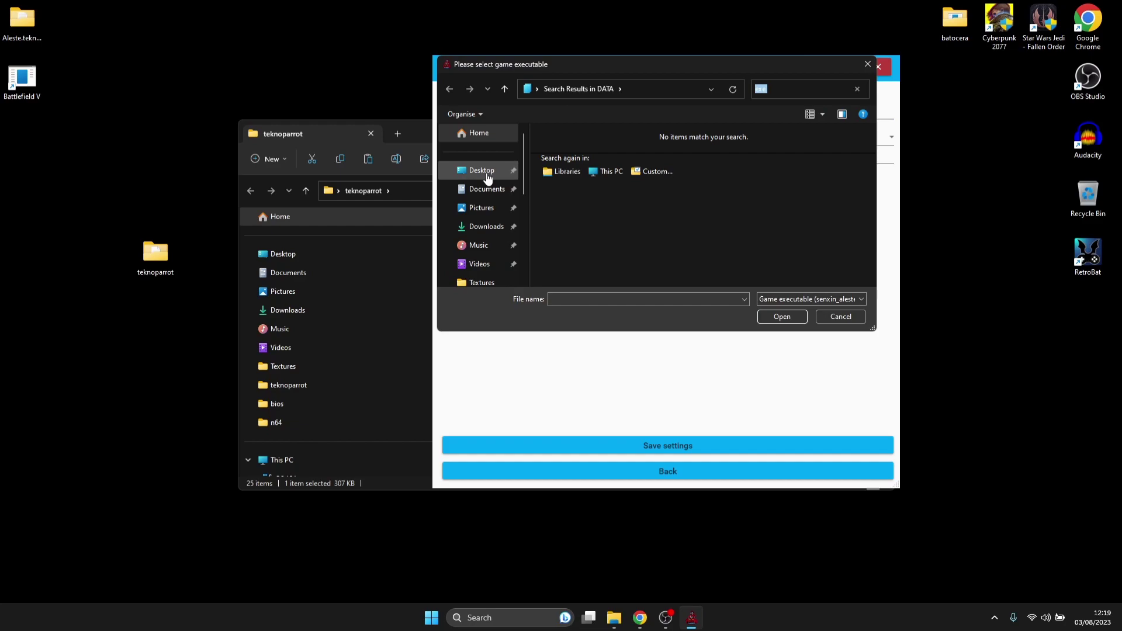
left_click(488, 177)
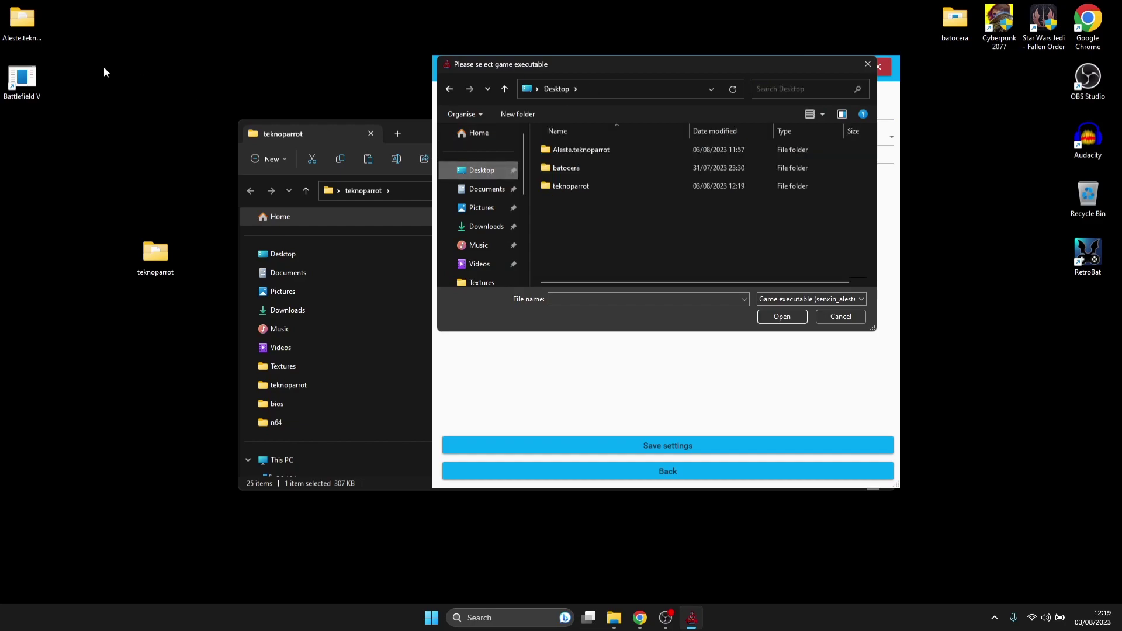
double_click(580, 149)
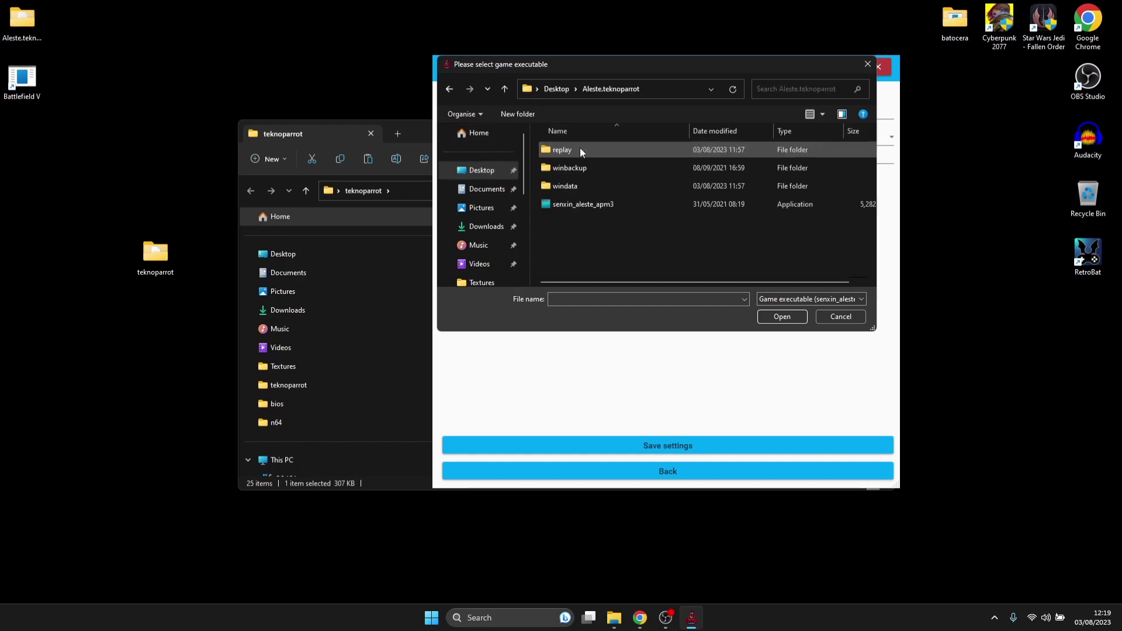
left_click(621, 206)
left_click(778, 318)
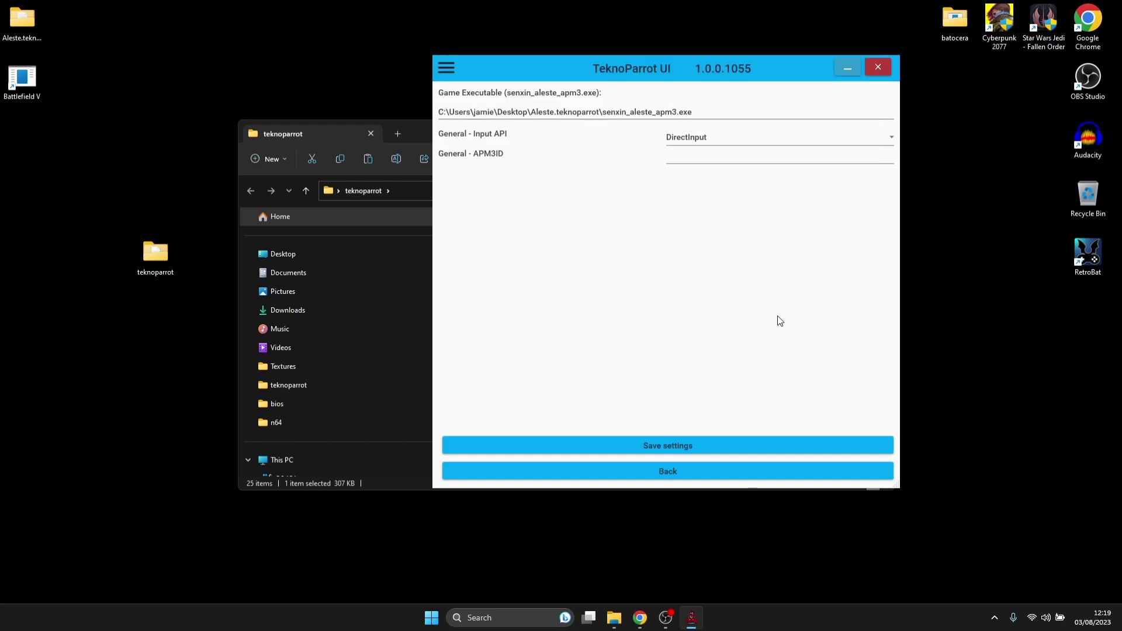
left_click(696, 446)
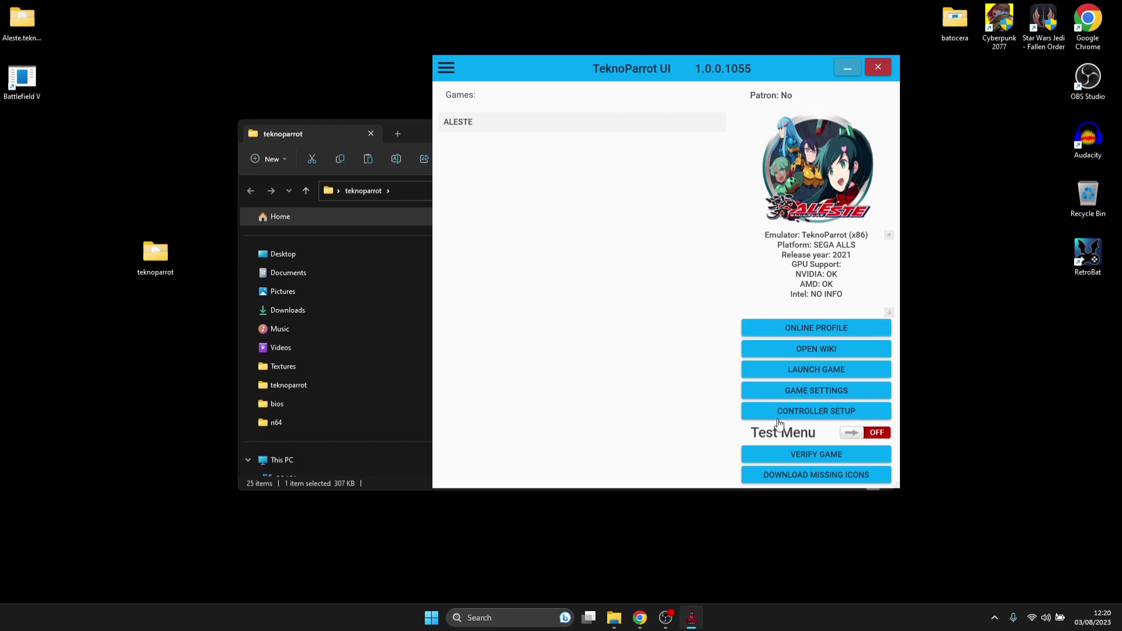
In ALESTE's controller setup, map Test to Gamepad Z +, Service to Gamepad Z - and Start to Gamepad Buttons7
left_click(807, 414)
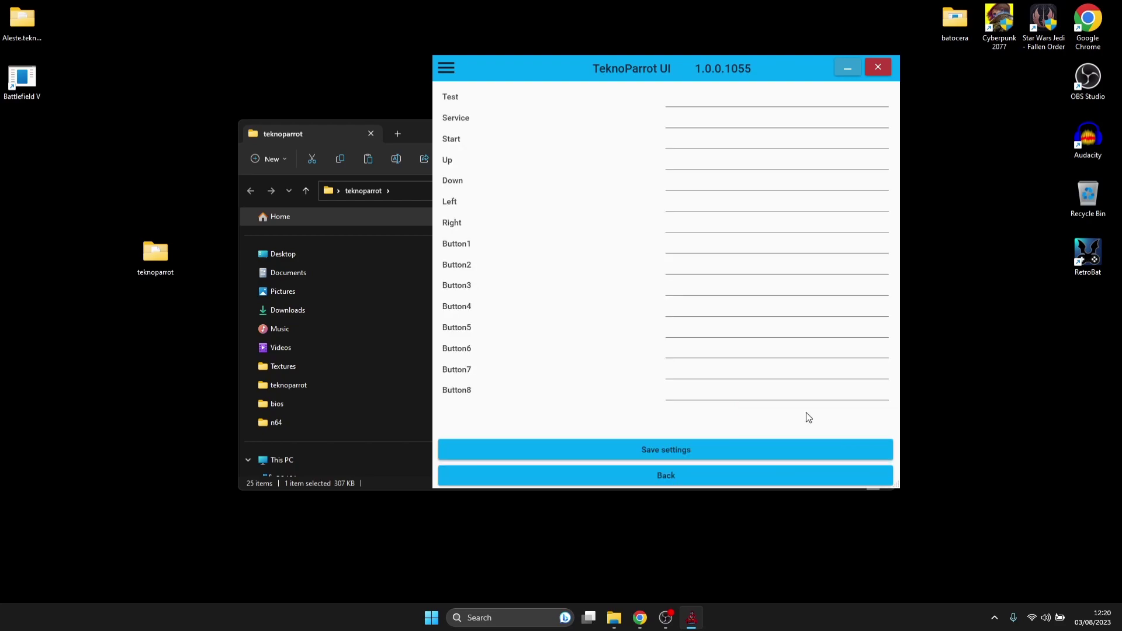
left_click(753, 100)
left_click(728, 118)
left_click(723, 140)
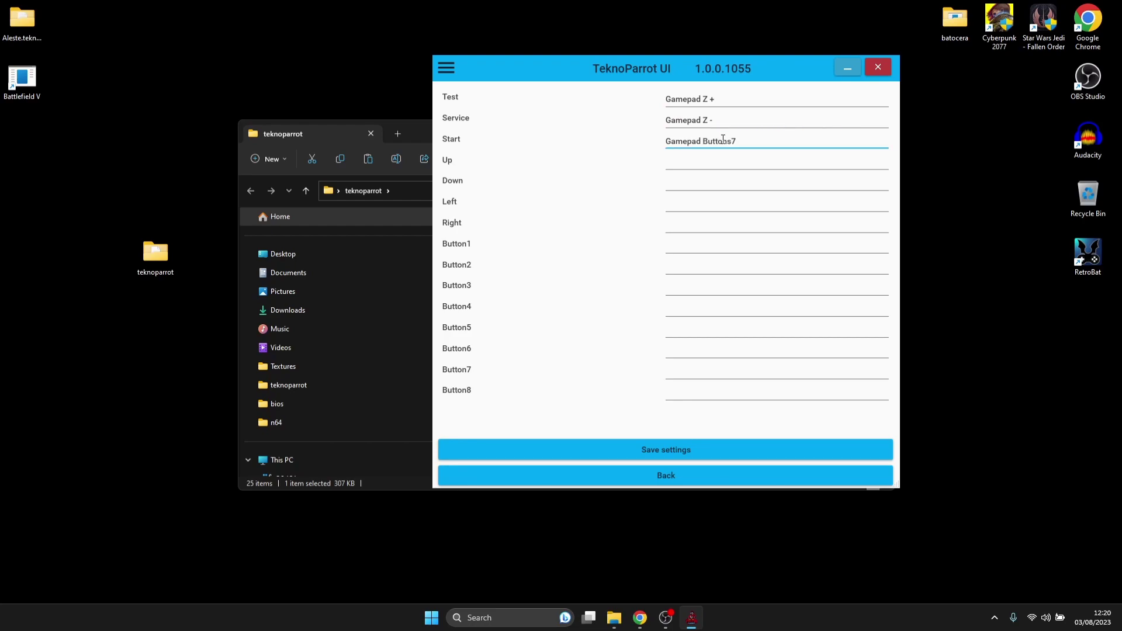
Map Up to Gamepad PointOfViewControllers0 Up, Down to Gamepad Y -, Left to Gamepad X - and Right to Gamepad X +
left_click(714, 163)
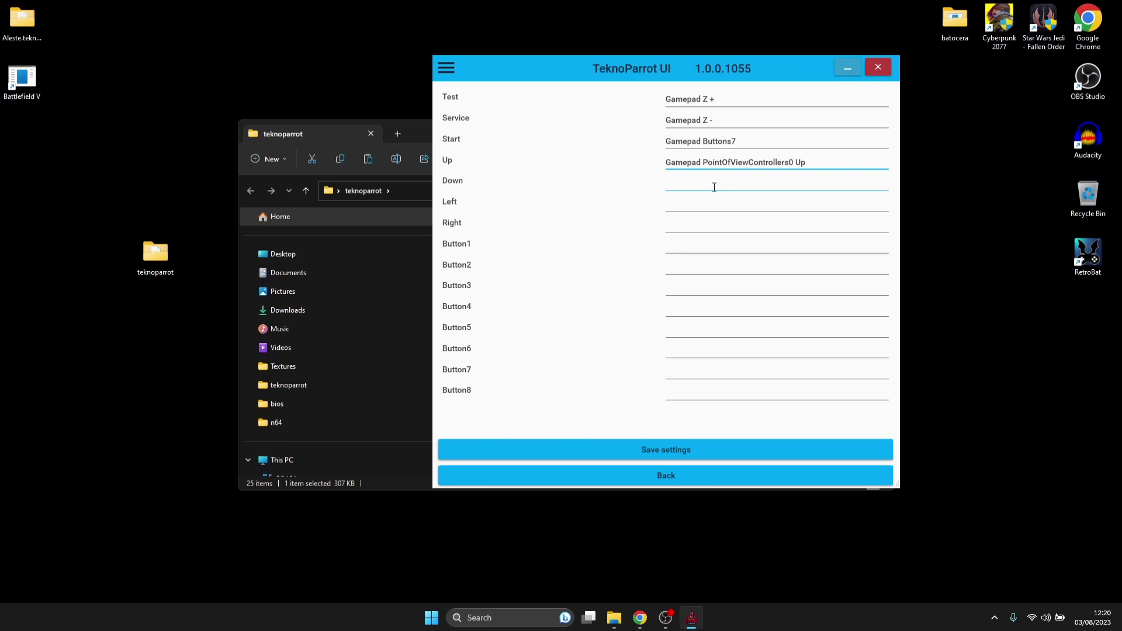
left_click(714, 187)
left_click(711, 203)
left_click(709, 224)
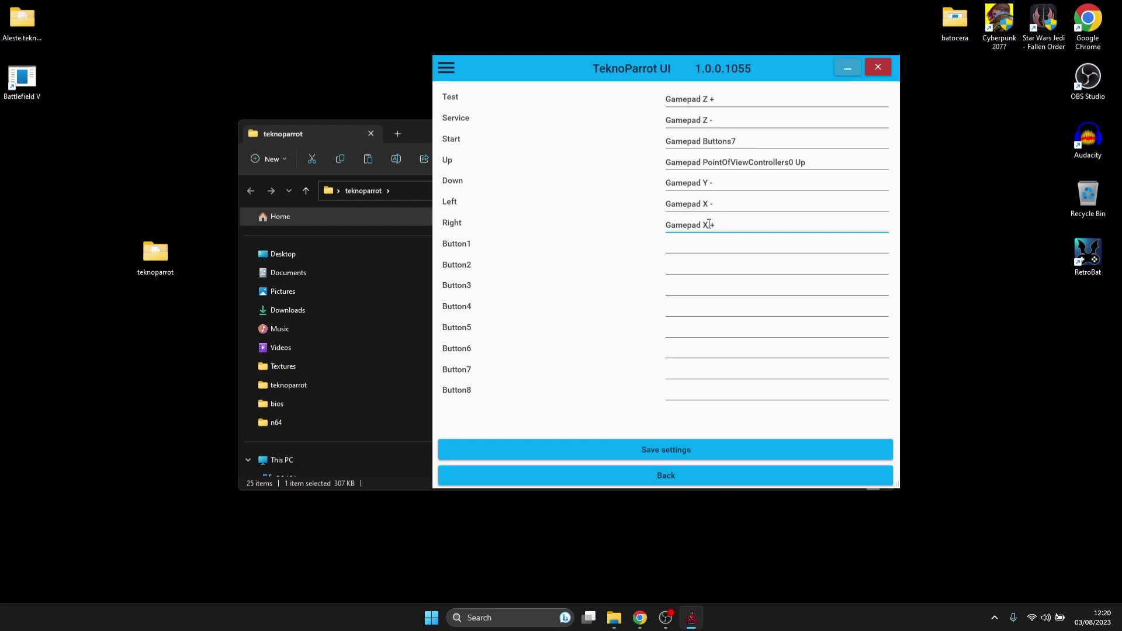
Map Button1 to Gamepad Buttons0, Button2 to Buttons2, Button3 to Buttons1 and Button4 to Buttons3, and save the controller settings
left_click(708, 246)
left_click(708, 266)
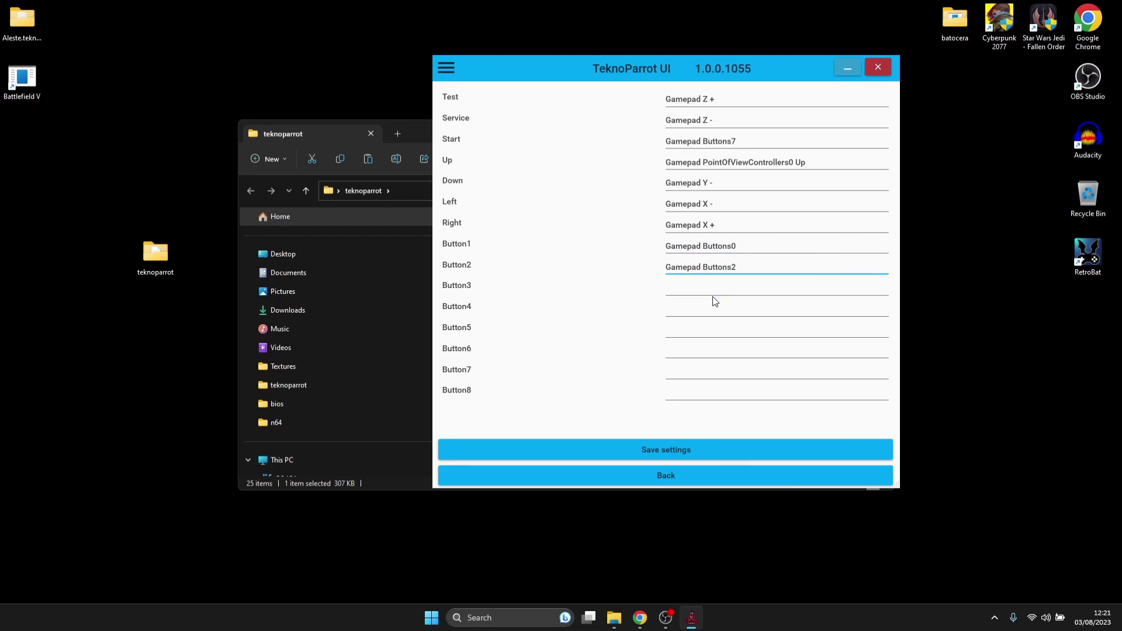
left_click(714, 294)
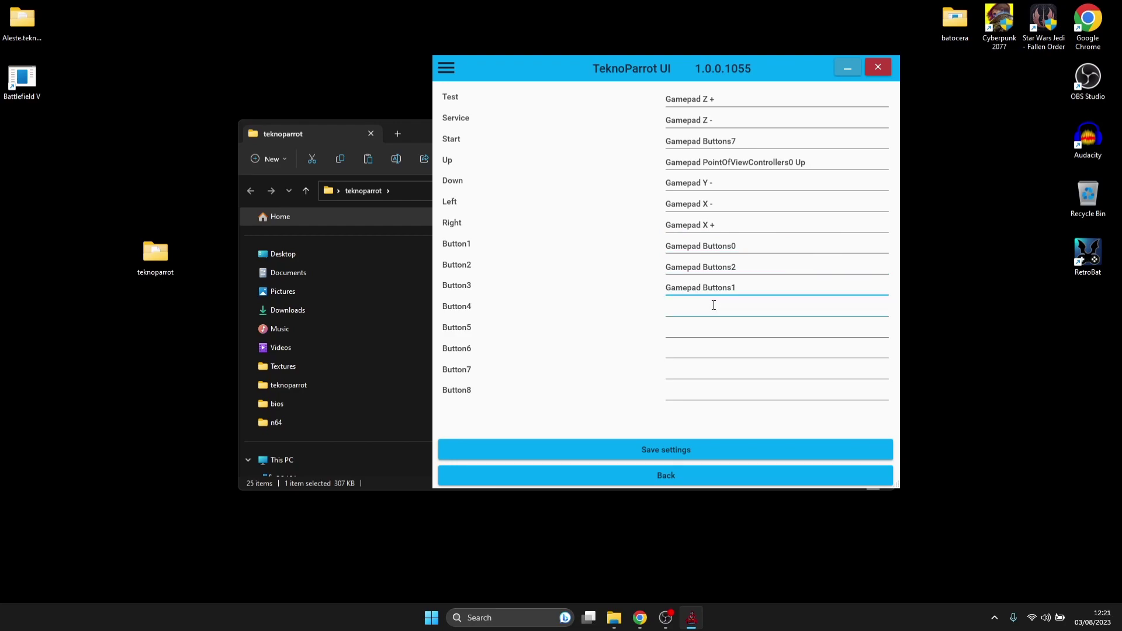
left_click(714, 305)
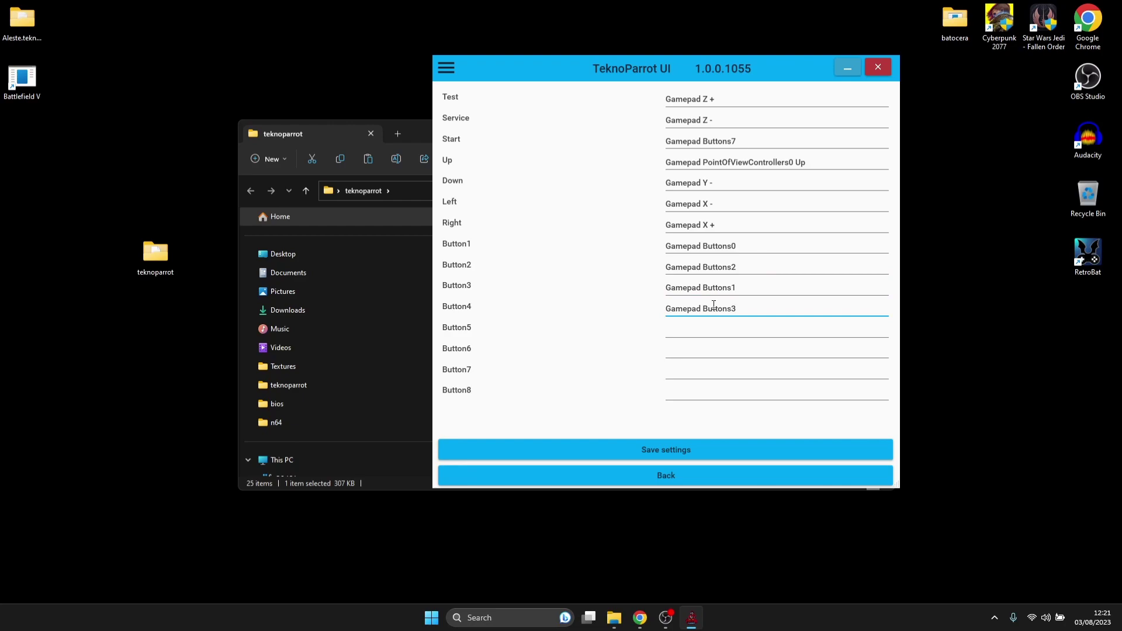
left_click(684, 443)
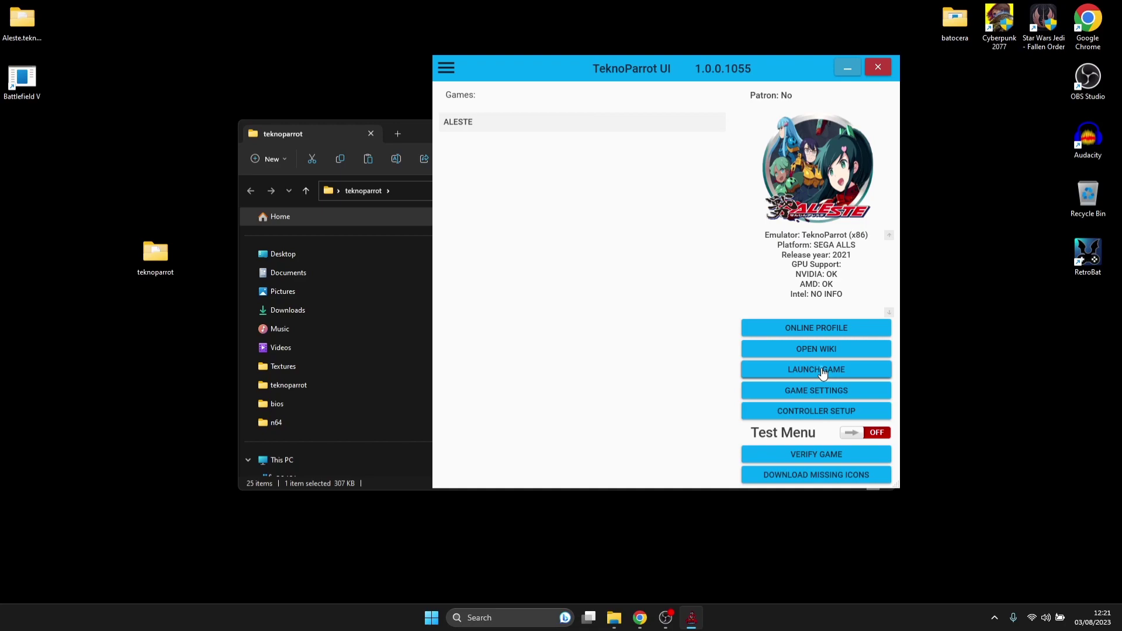
Launch ALESTE, test-play it without Aime using the Type-A Muramasa ship, and exit the game
left_click(823, 370)
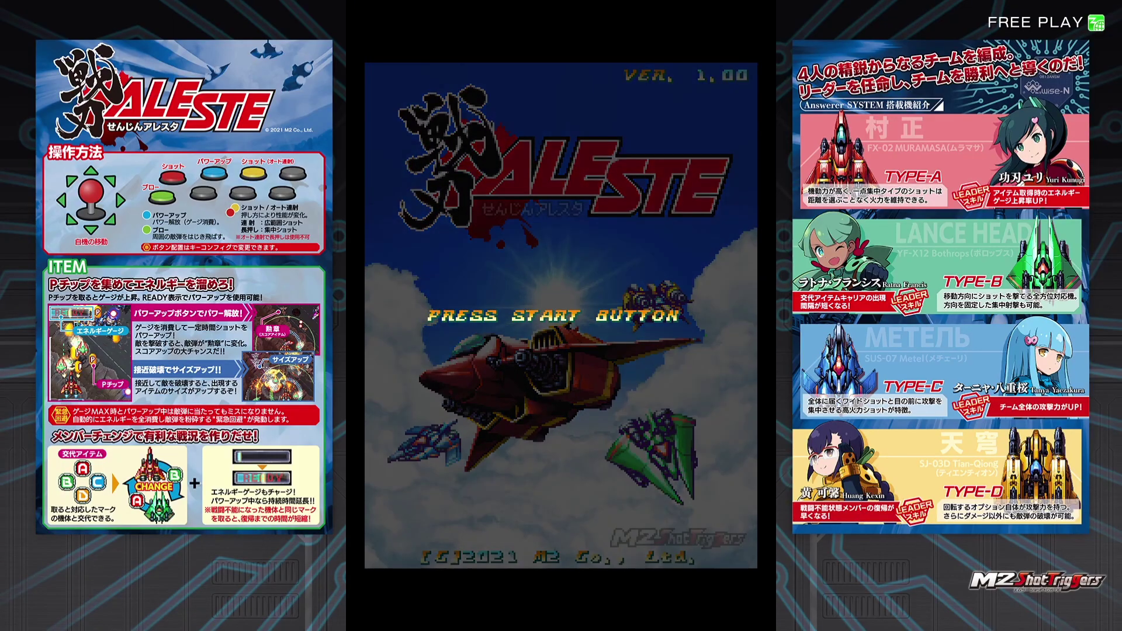
key("1")
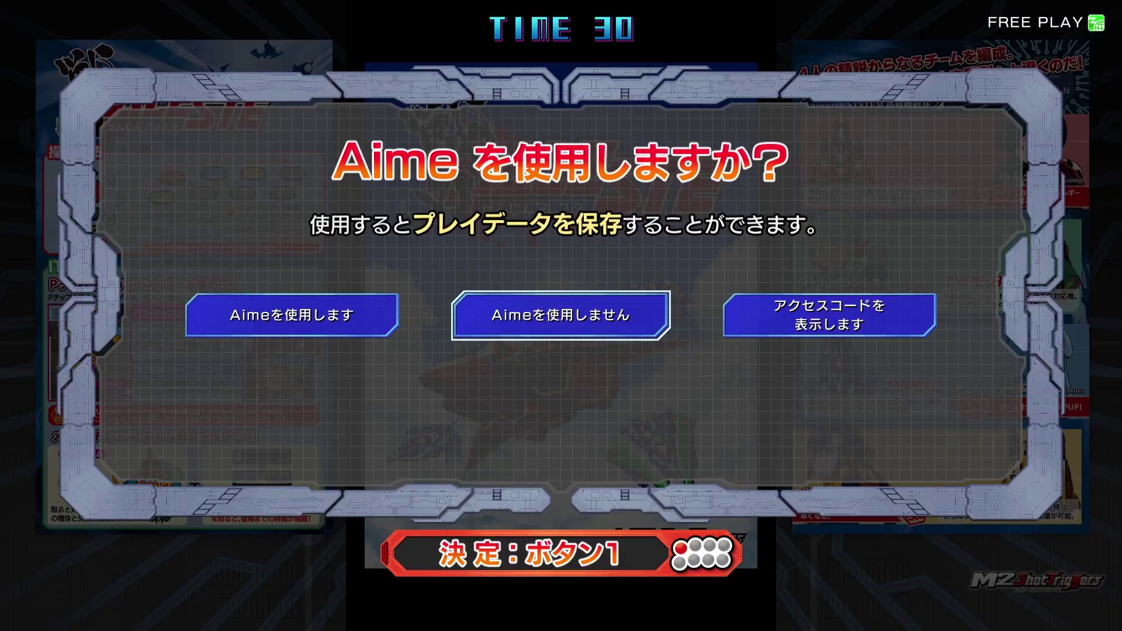
key("1")
key("1")
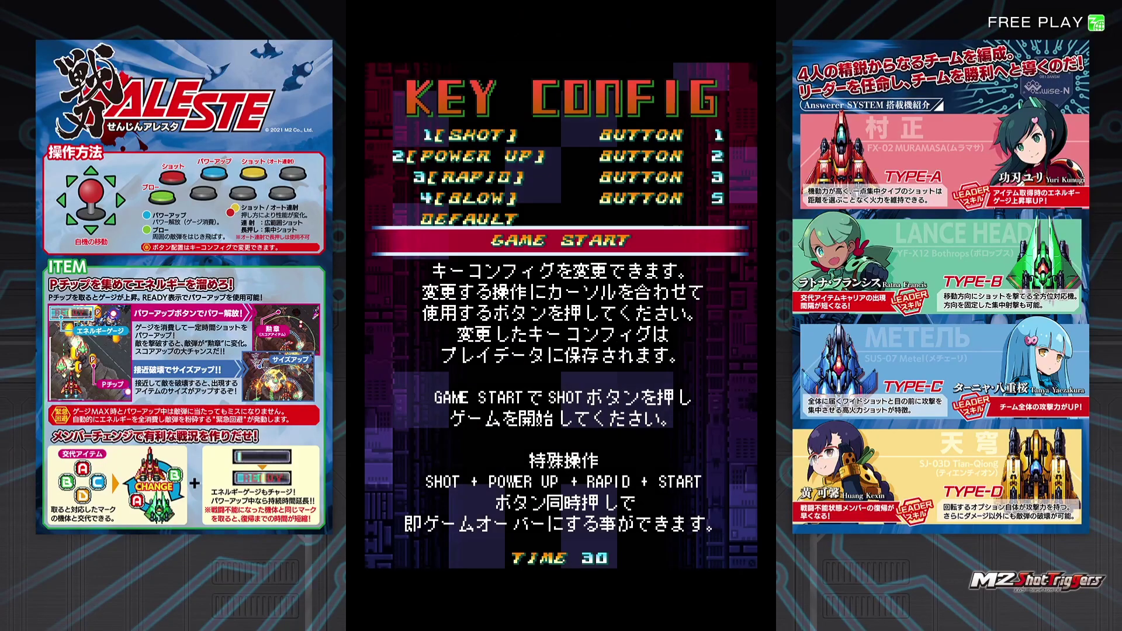
key("1")
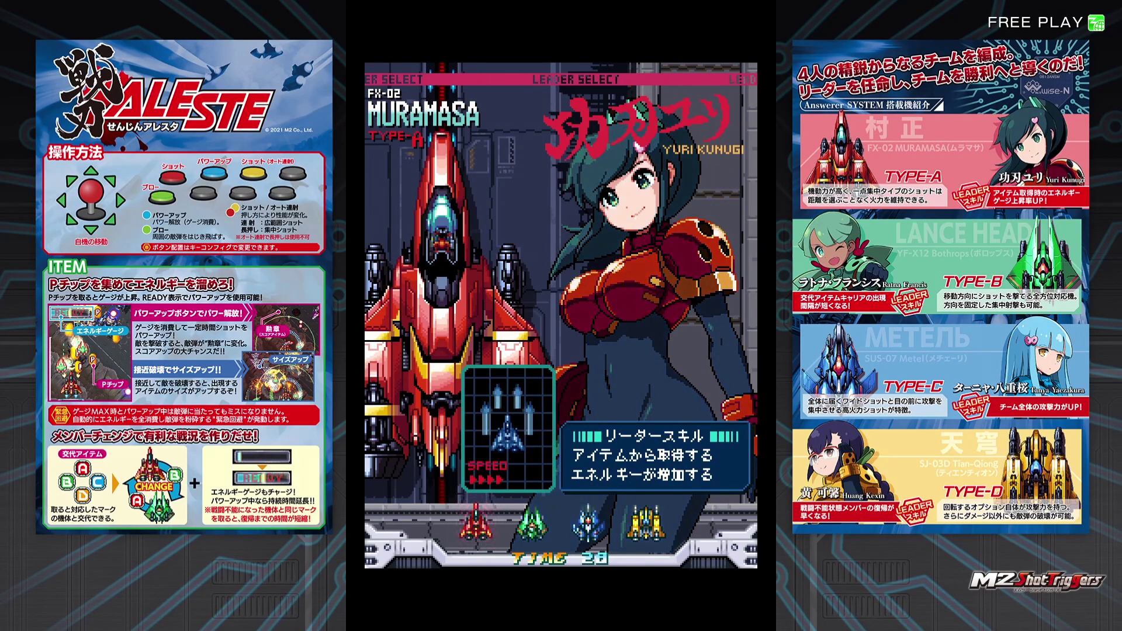
key("1")
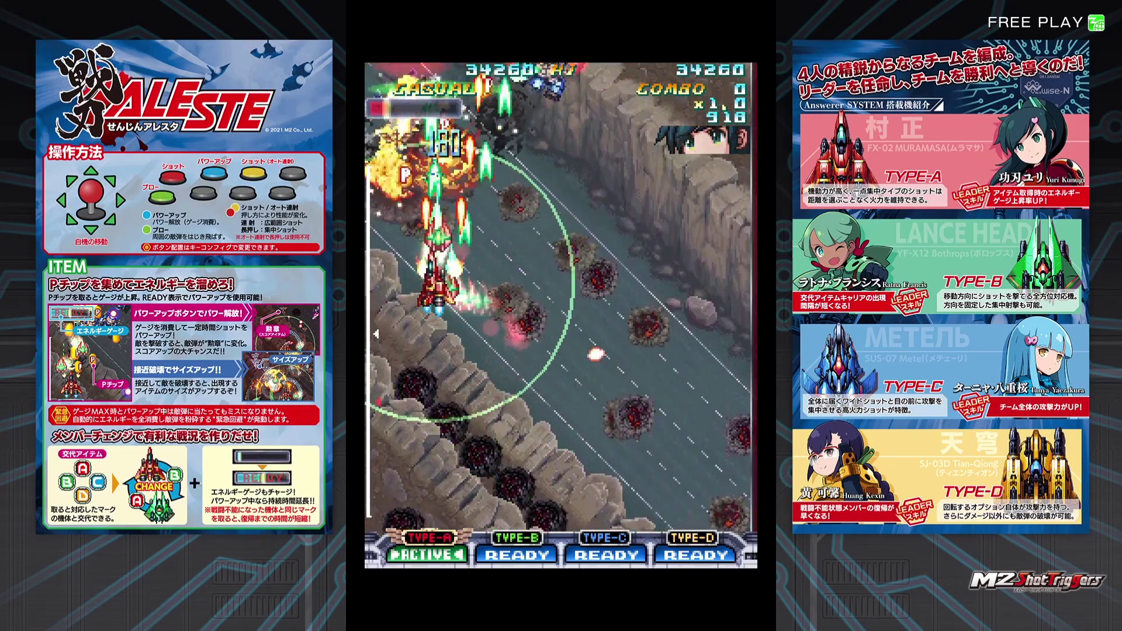
key("Escape")
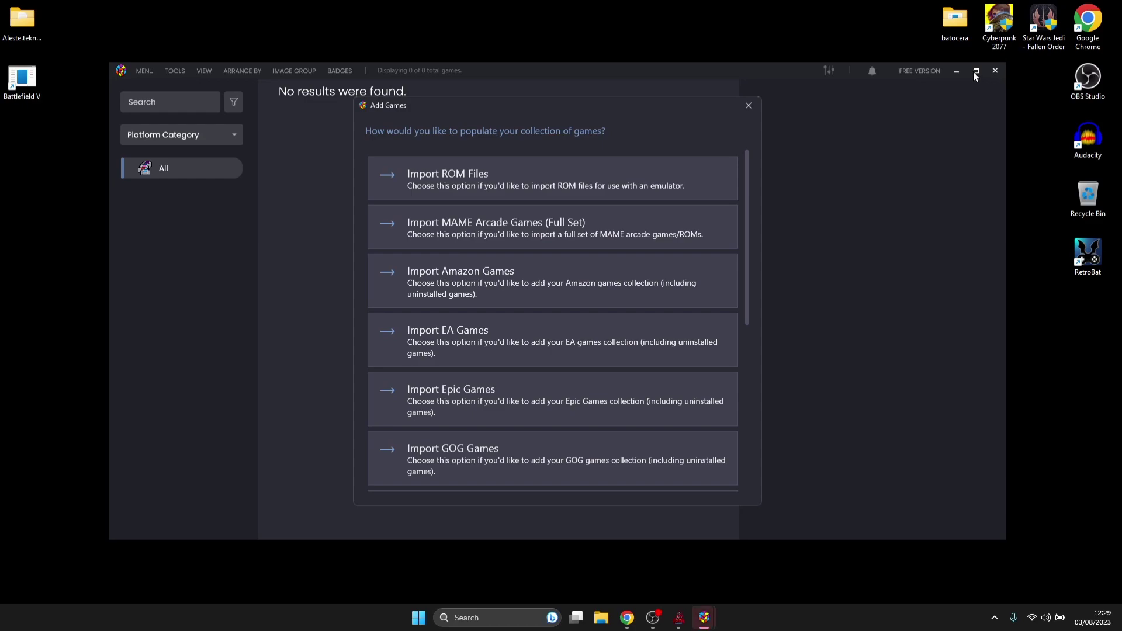
In LaunchBox, dismiss the game import prompt and start adding a new emulator in the emulator manager
left_click(750, 105)
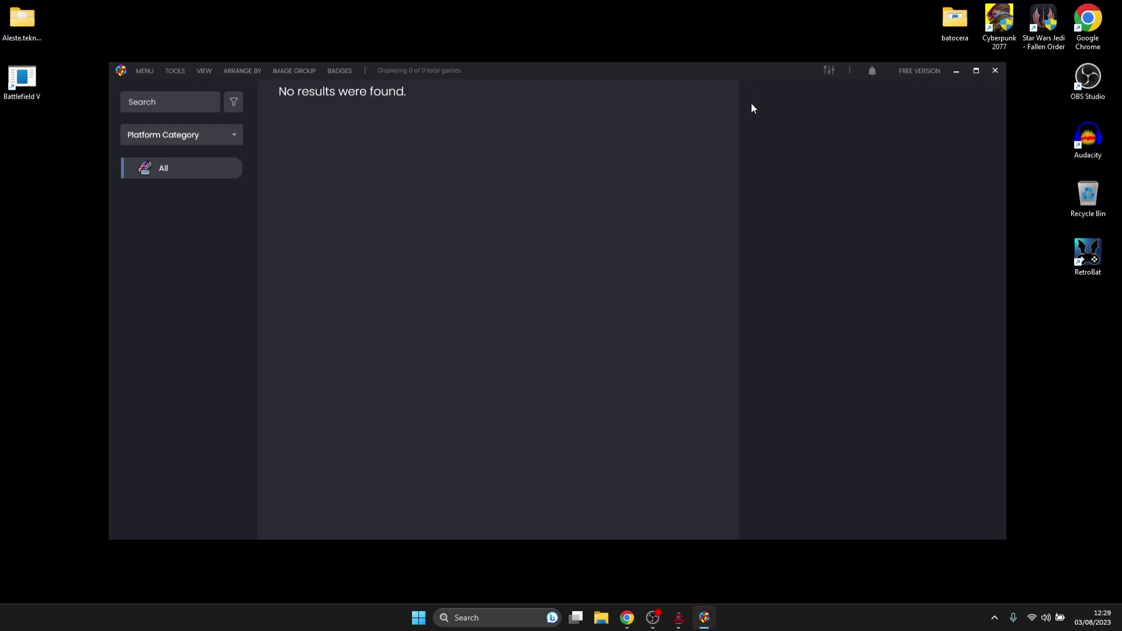
left_click(977, 71)
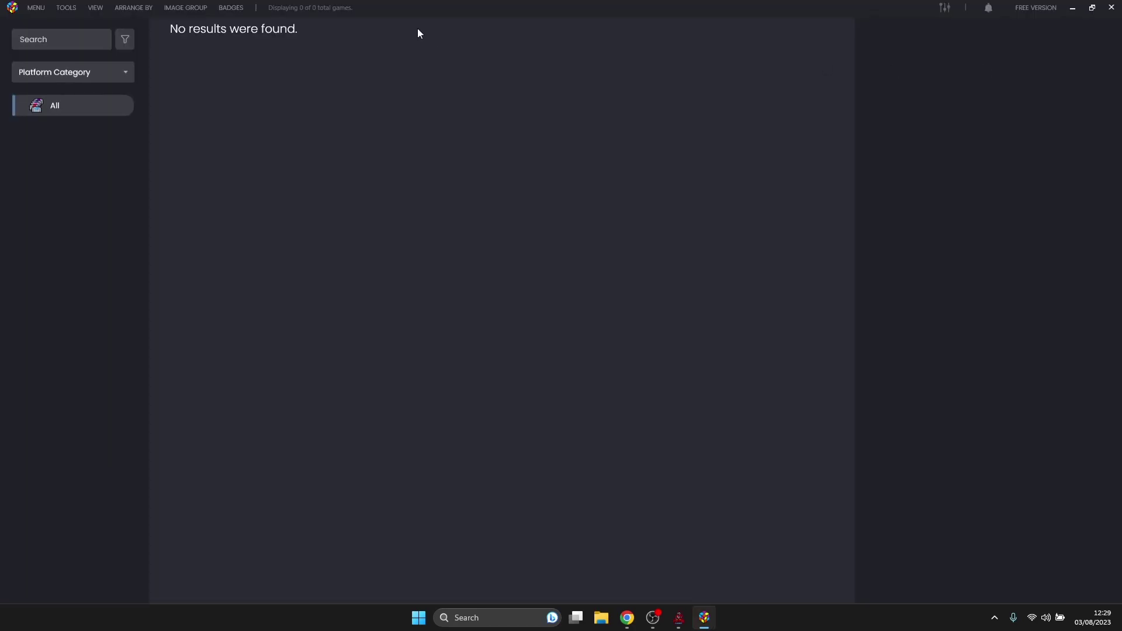
left_click(37, 8)
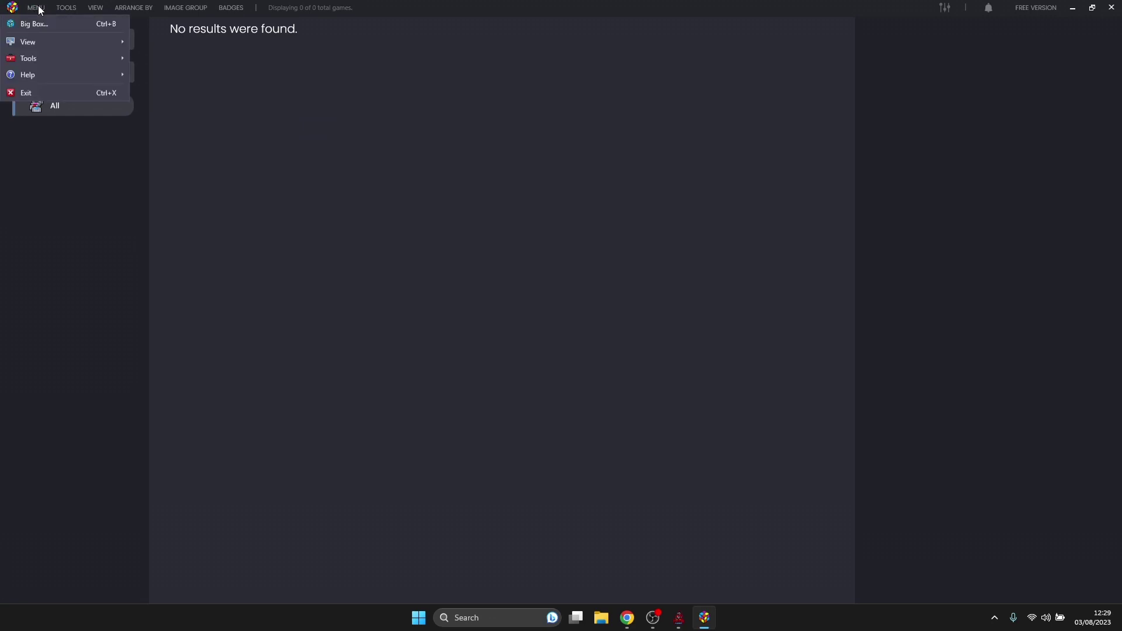
mouse_move(41, 61)
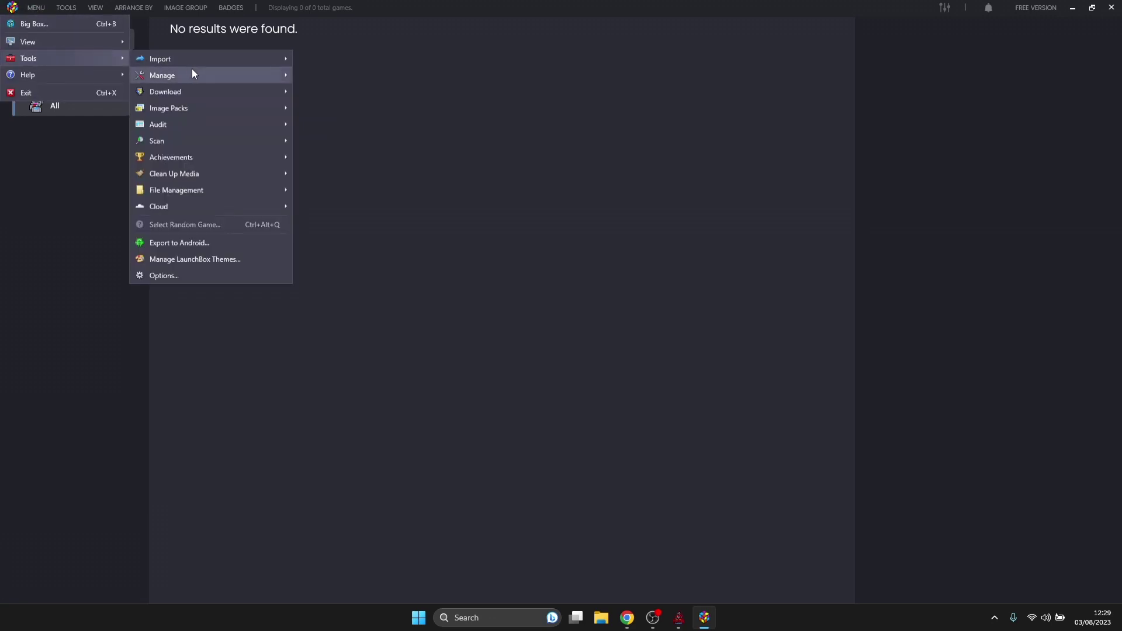
mouse_move(191, 71)
left_click(318, 74)
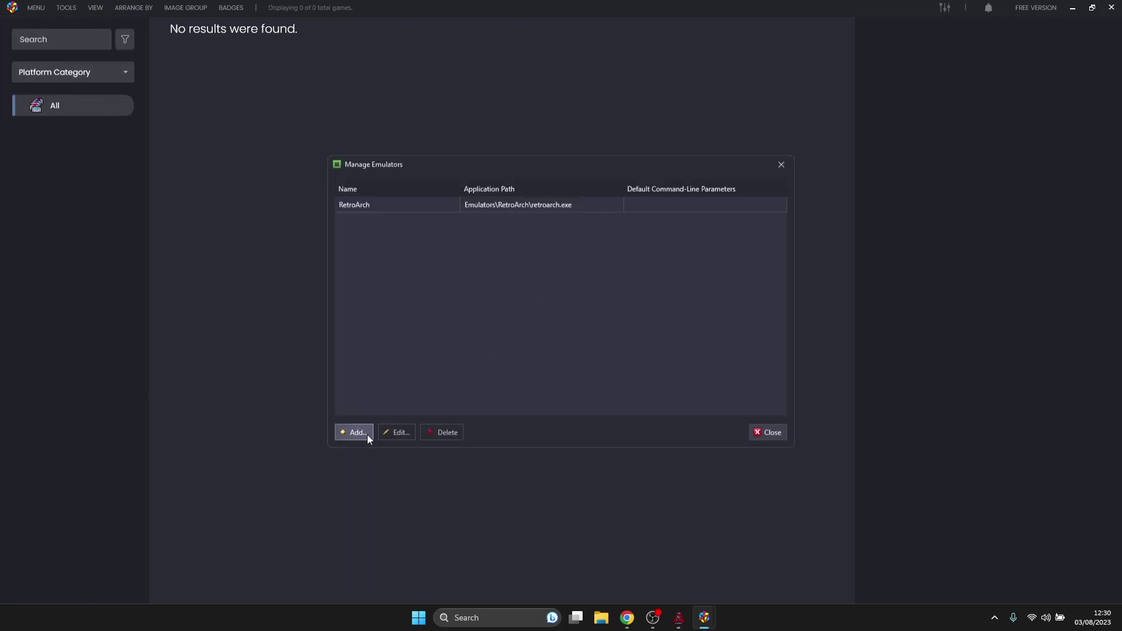
left_click(367, 435)
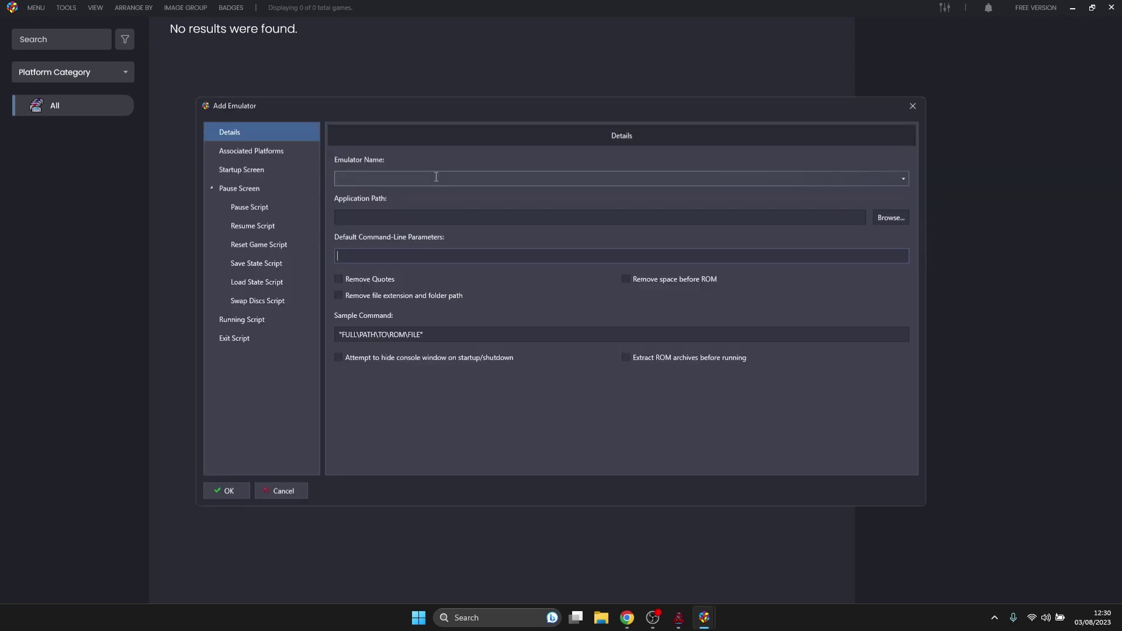
Name the new emulator teknoparrot and set its application path to TeknoParrotUi in the desktop's teknoparrot folder
left_click(436, 176)
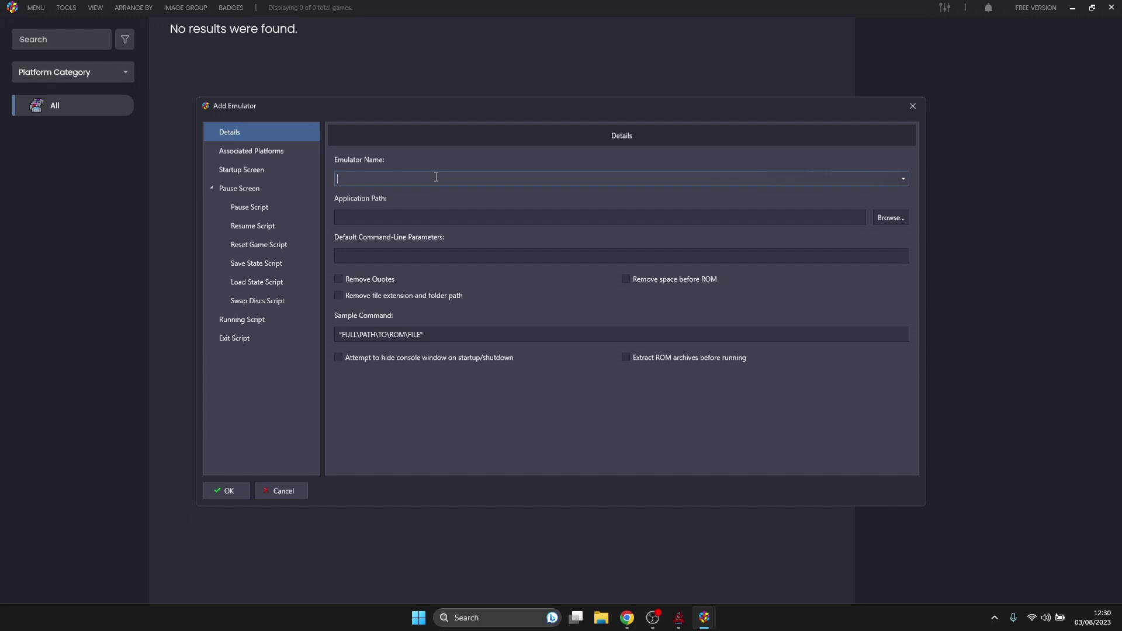
type("teknoparrot")
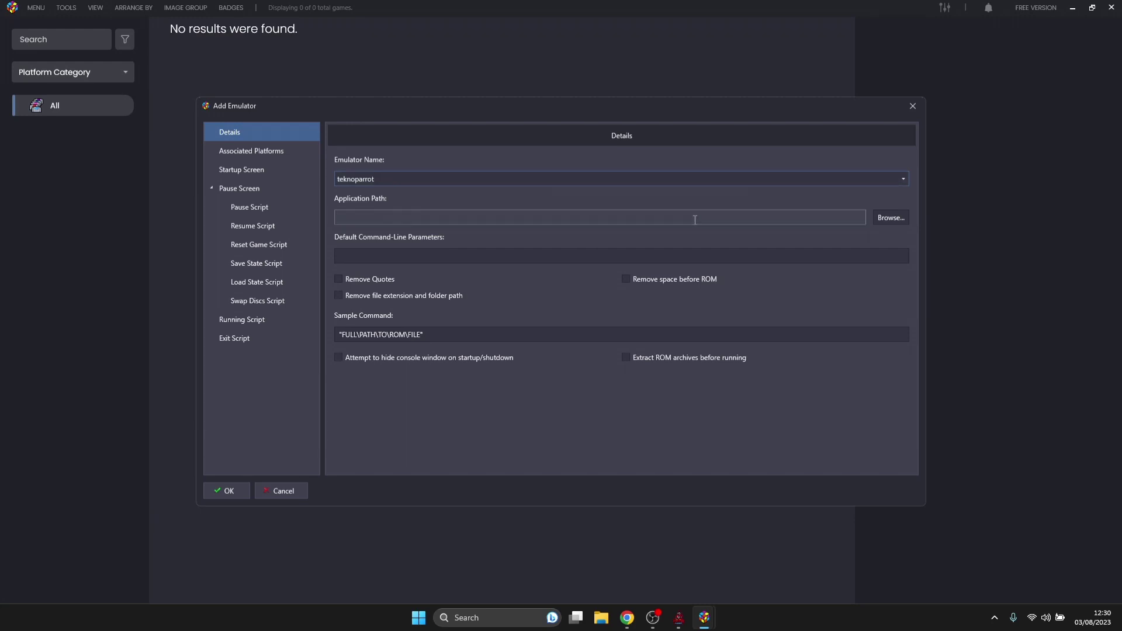
left_click(895, 220)
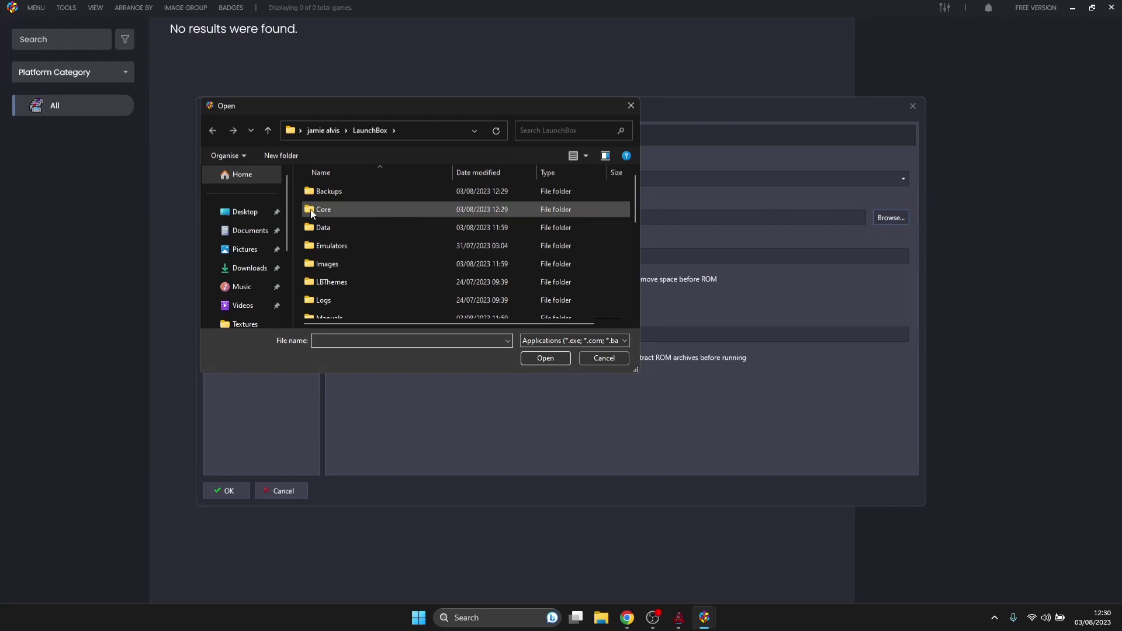
left_click(236, 214)
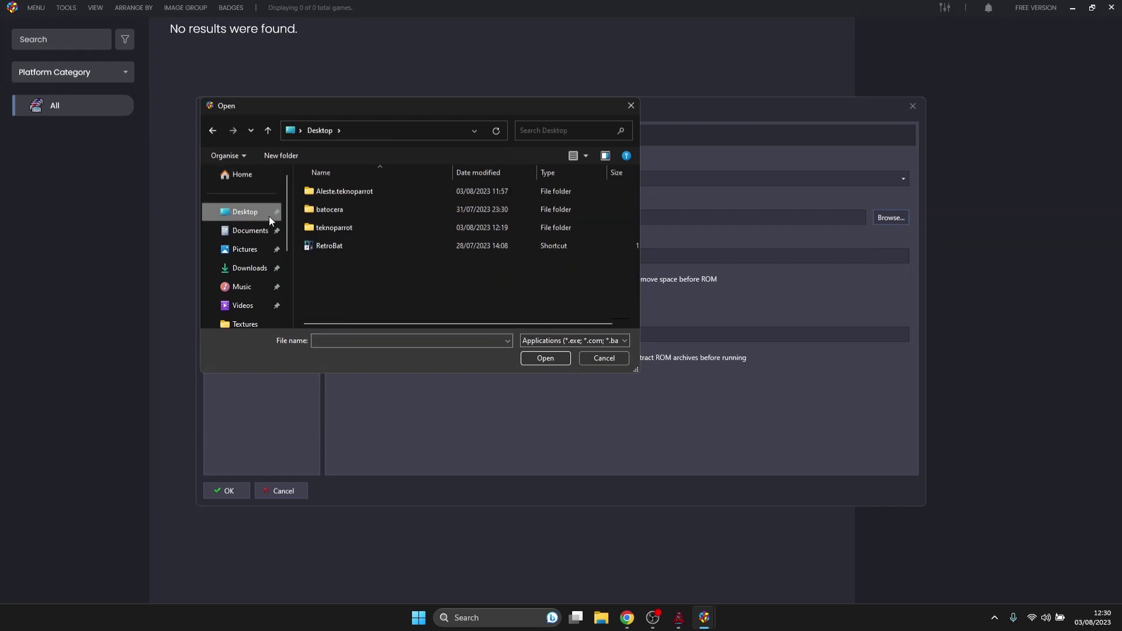
double_click(340, 229)
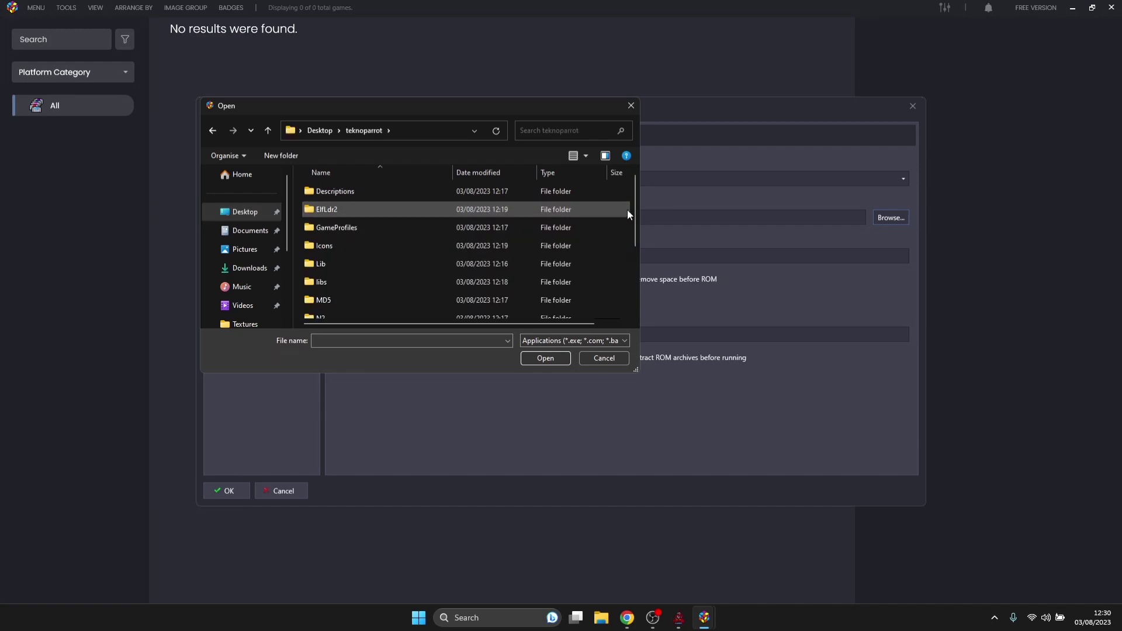
left_click_drag(635, 206, 639, 296)
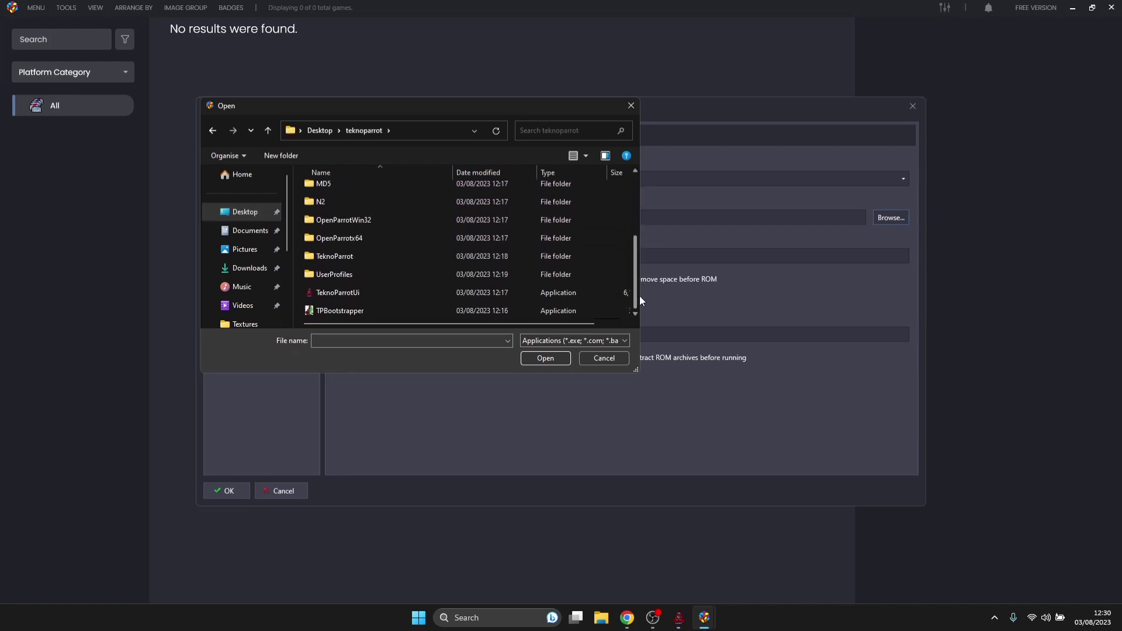
left_click(379, 296)
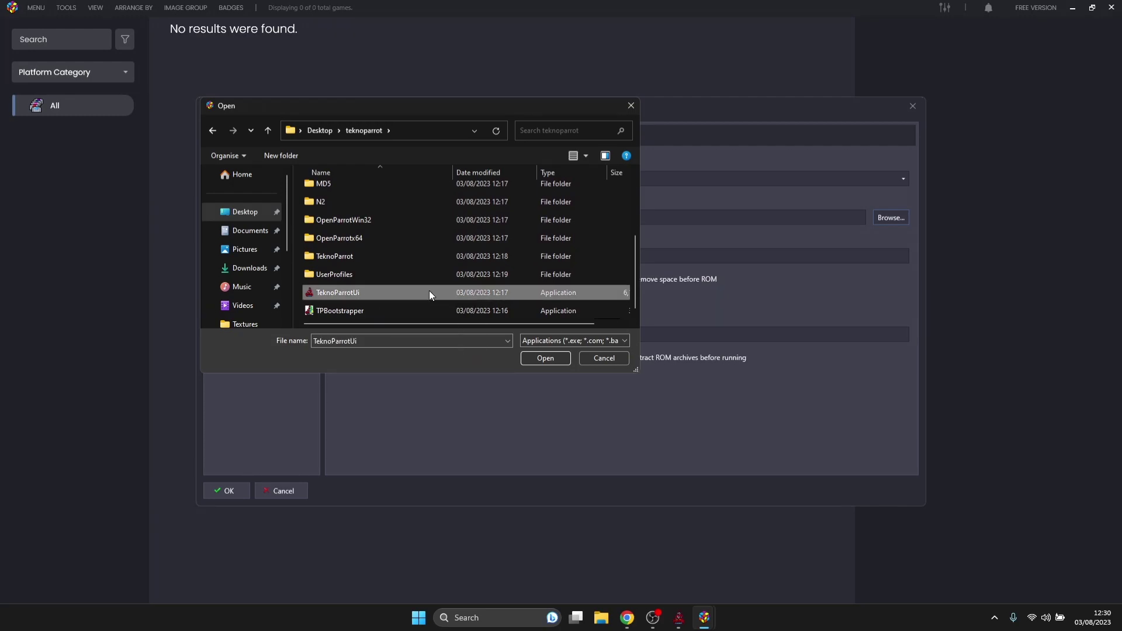
left_click(536, 359)
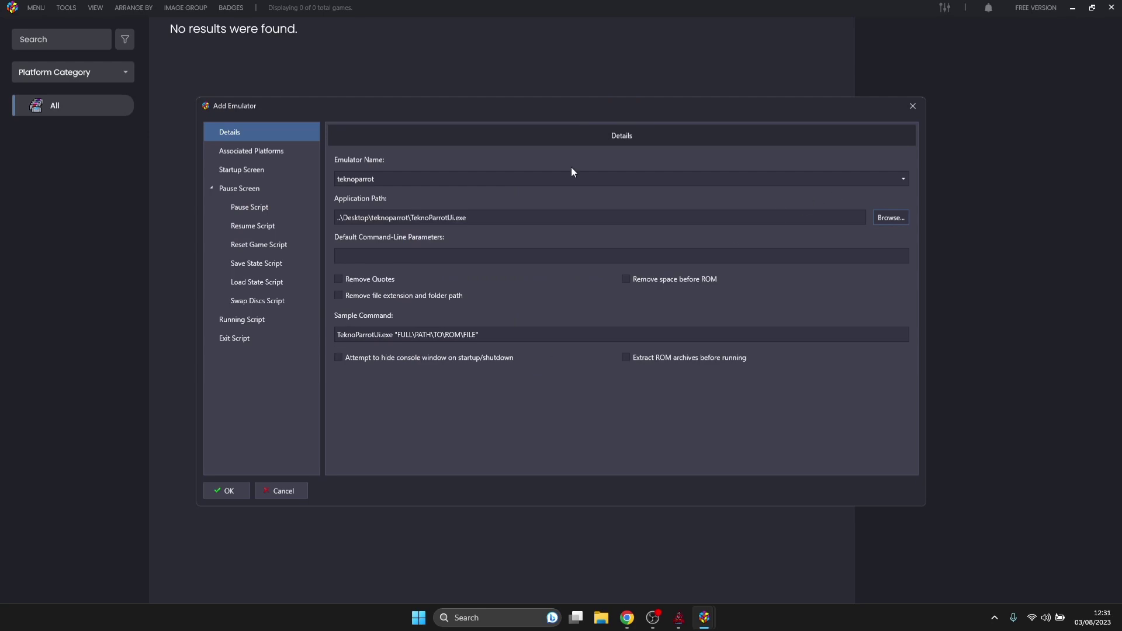
Associate the teknoparrot emulator with the platform senjin as its default emulator, then save it and close the emulator manager
left_click(287, 150)
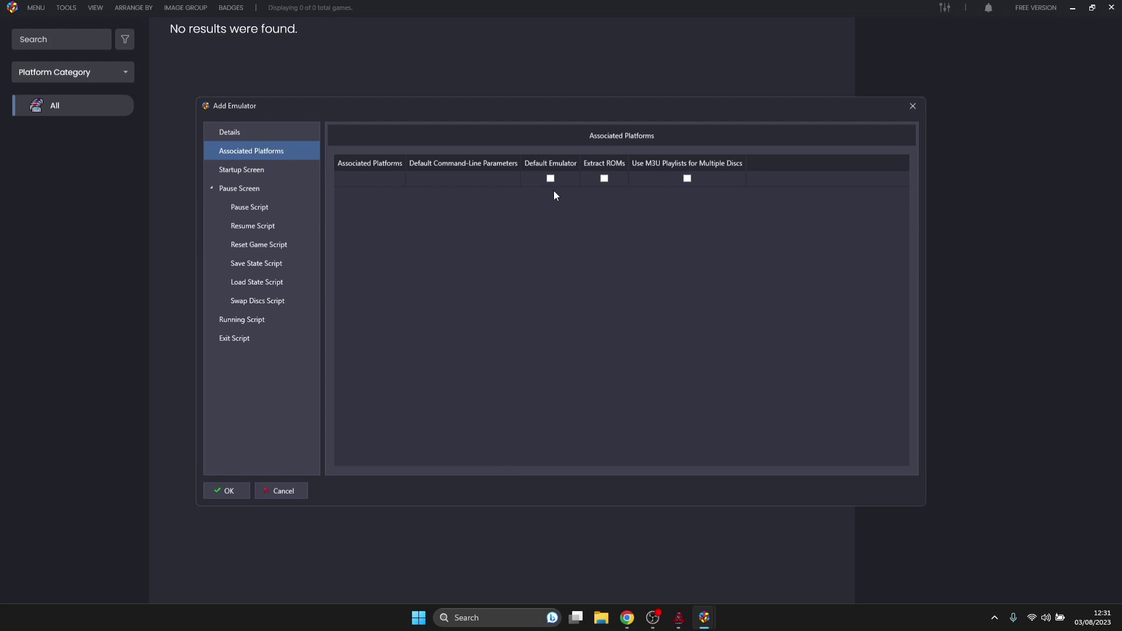
left_click(353, 182)
left_click(353, 181)
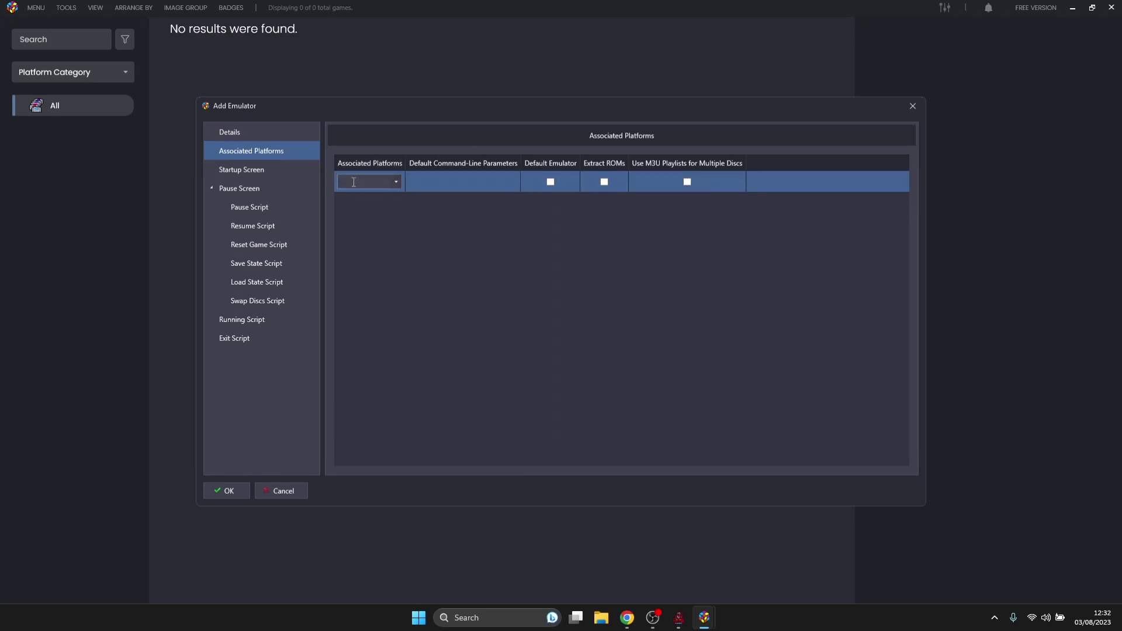
left_click(395, 183)
type("senjin")
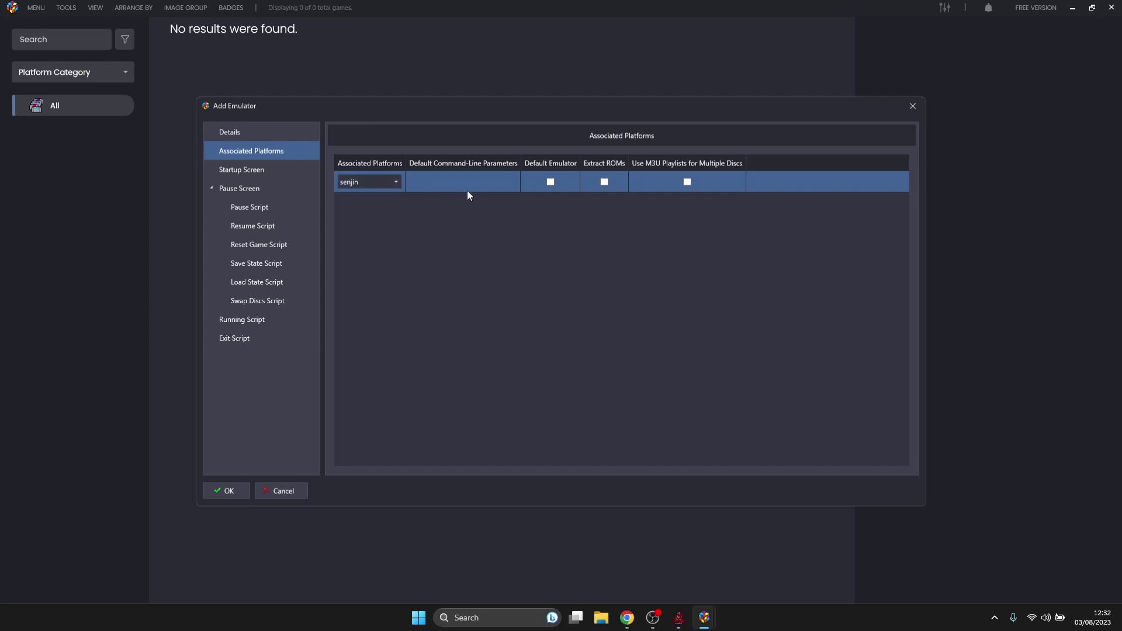
left_click(549, 181)
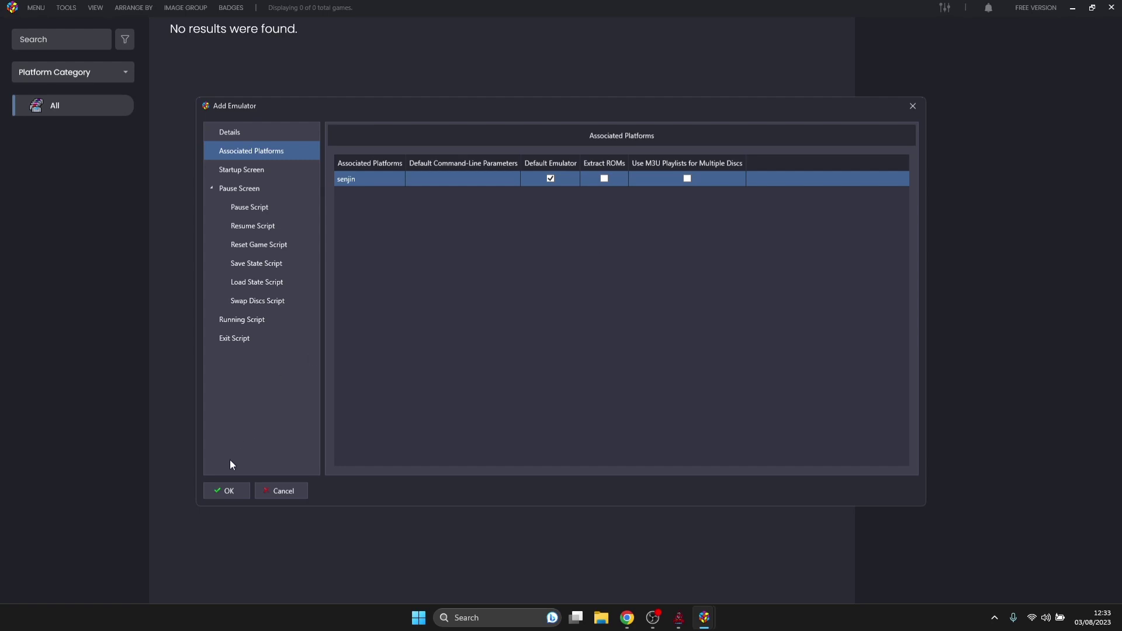
left_click(228, 490)
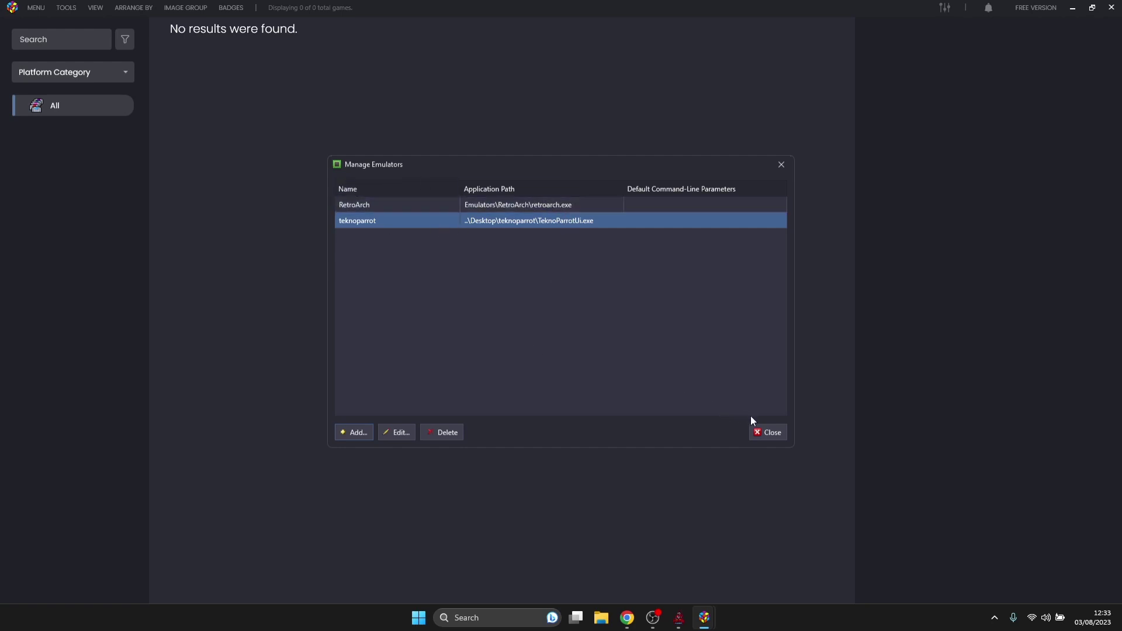
left_click(776, 433)
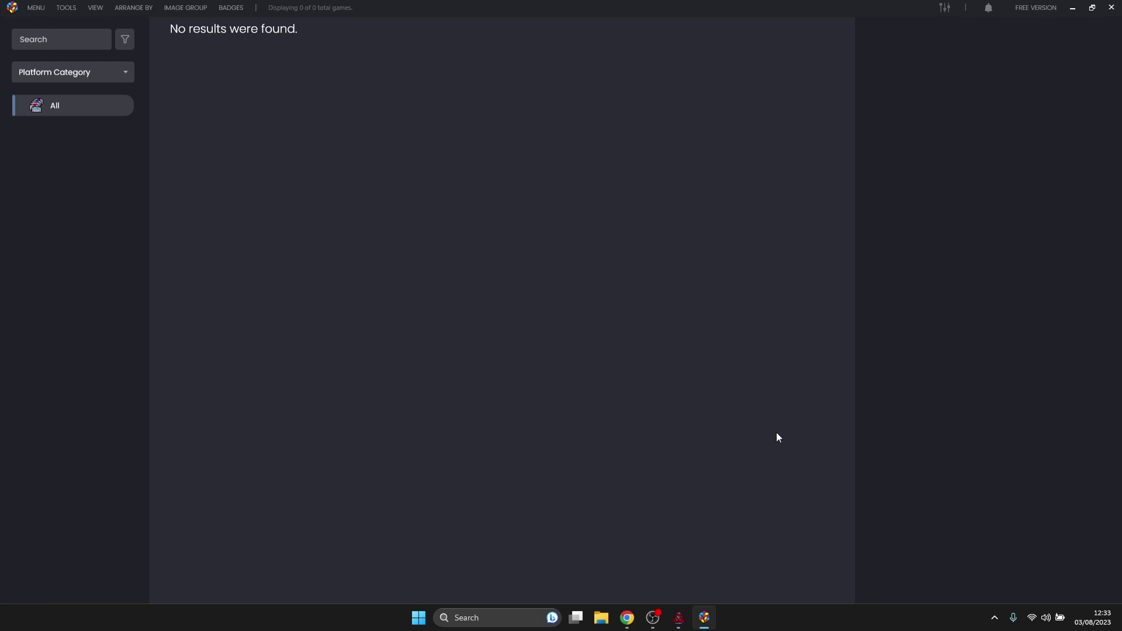
Start a ROM file import and add Aleste.xml from the UserProfiles folder inside the desktop's teknoparrot folder
left_click(65, 8)
mouse_move(73, 23)
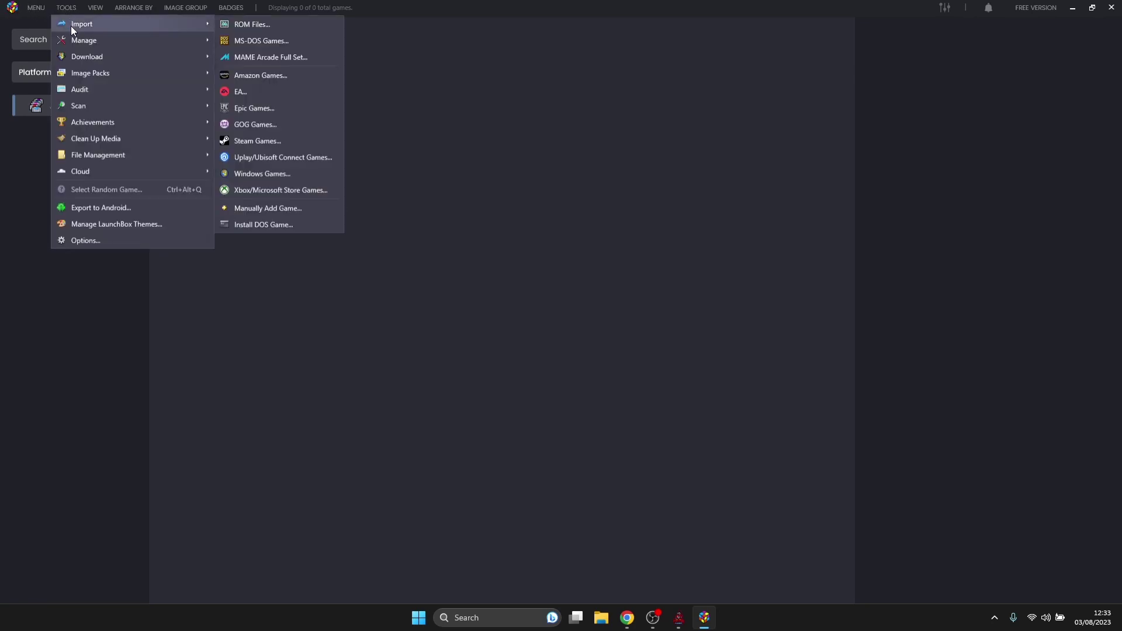
left_click(247, 23)
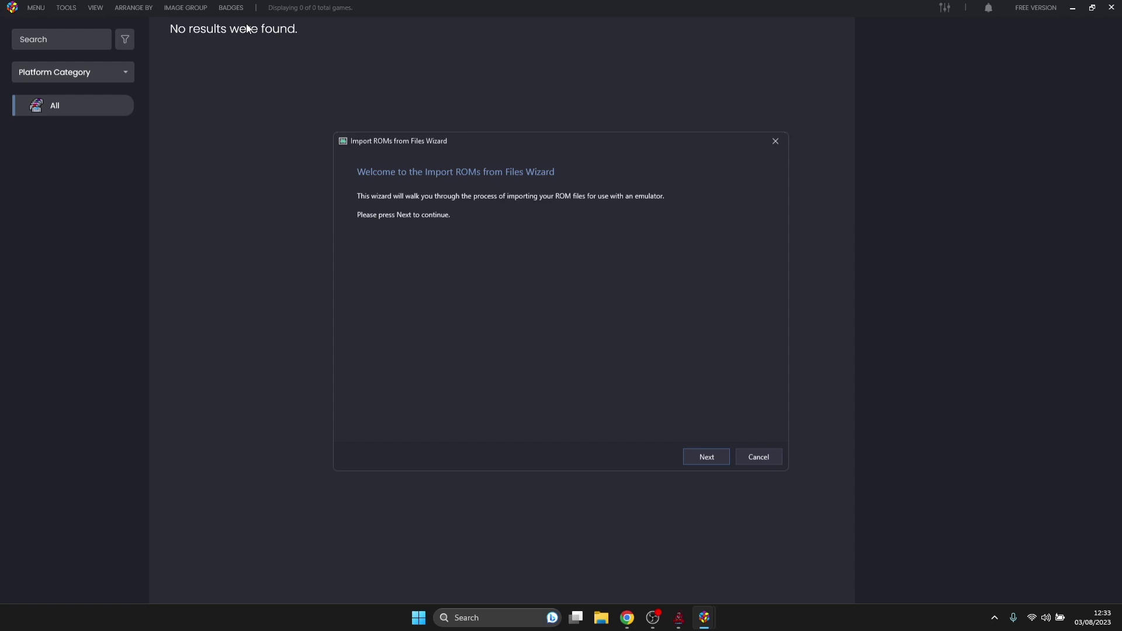
left_click(706, 456)
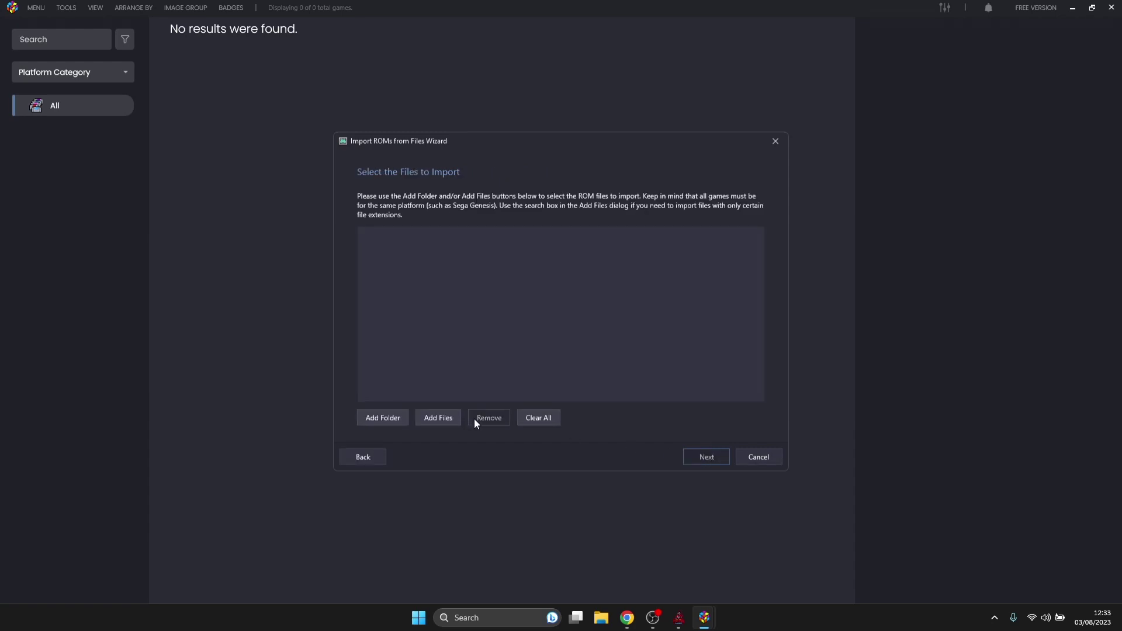
left_click(438, 418)
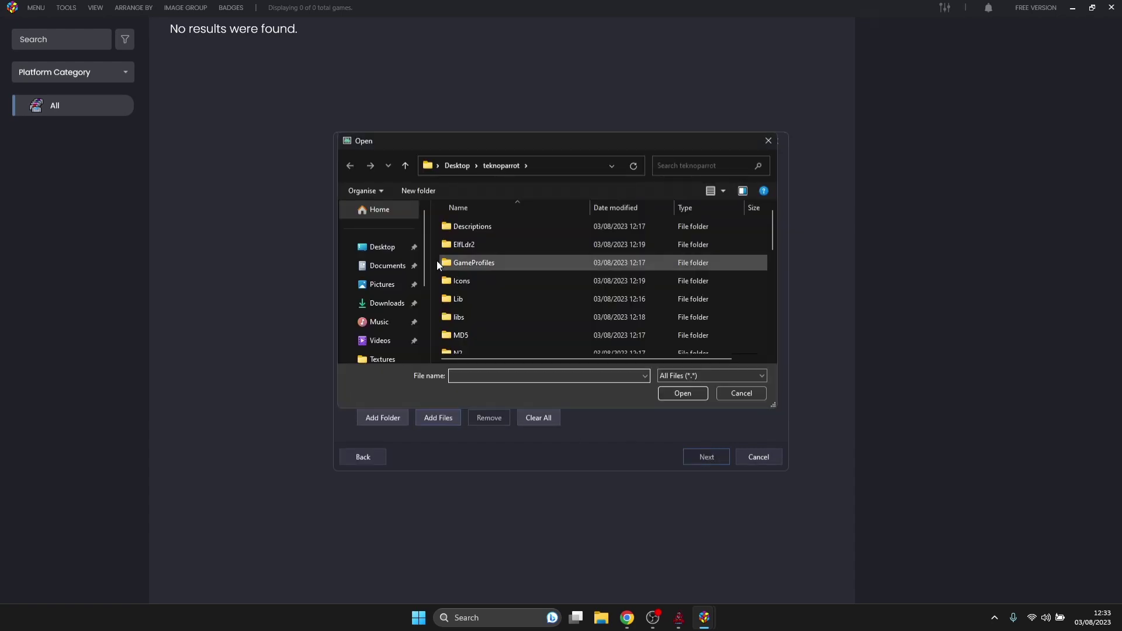
left_click(390, 251)
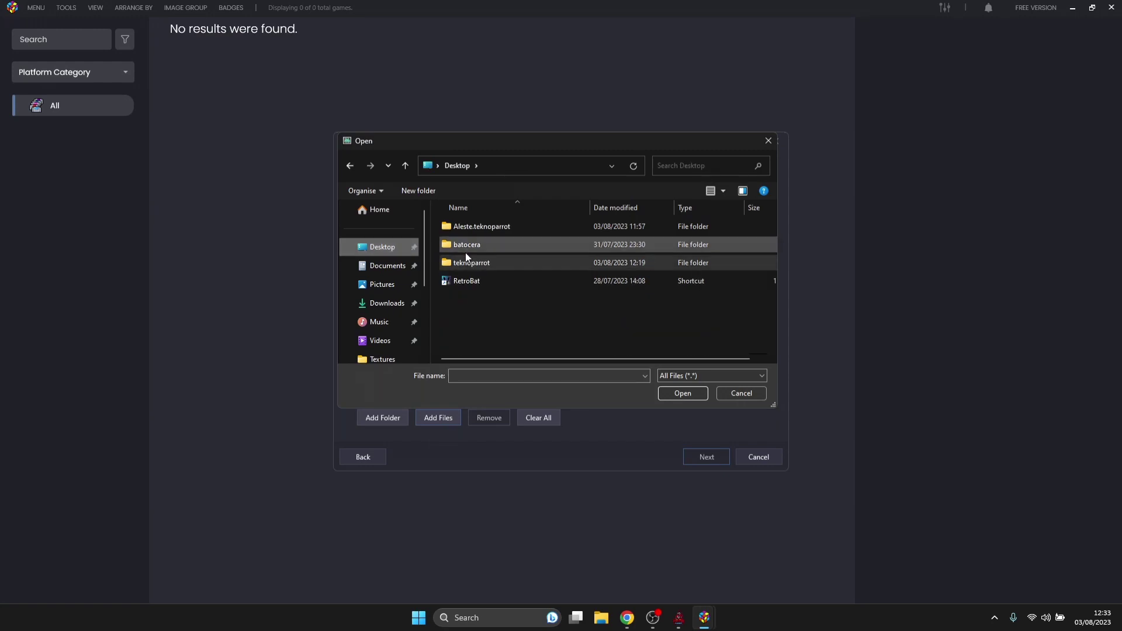
double_click(467, 264)
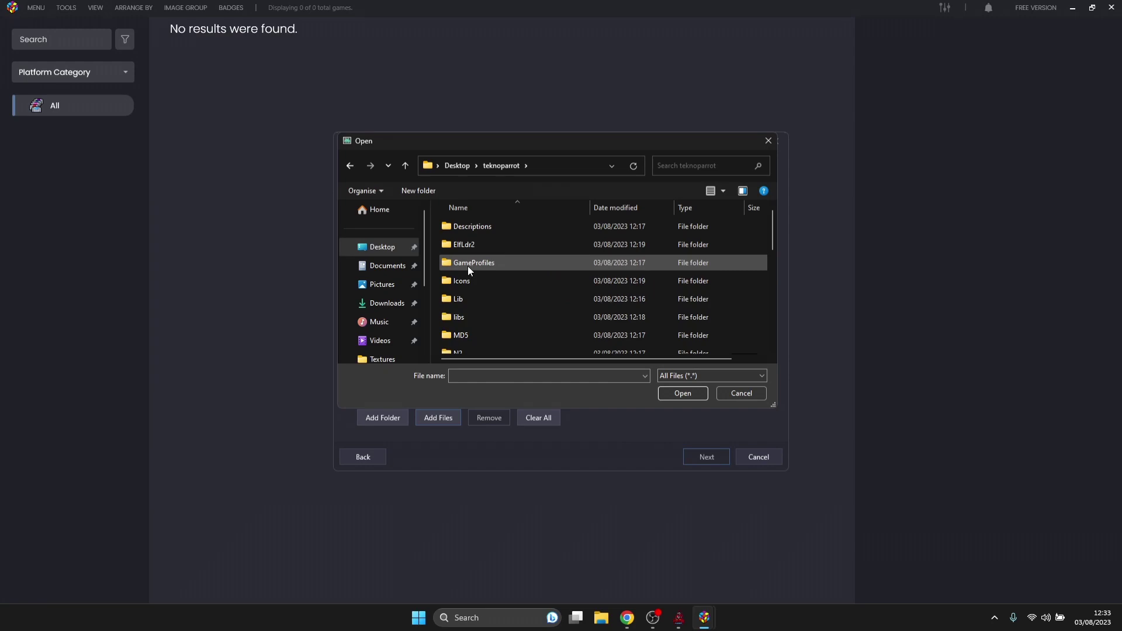
left_click(467, 266)
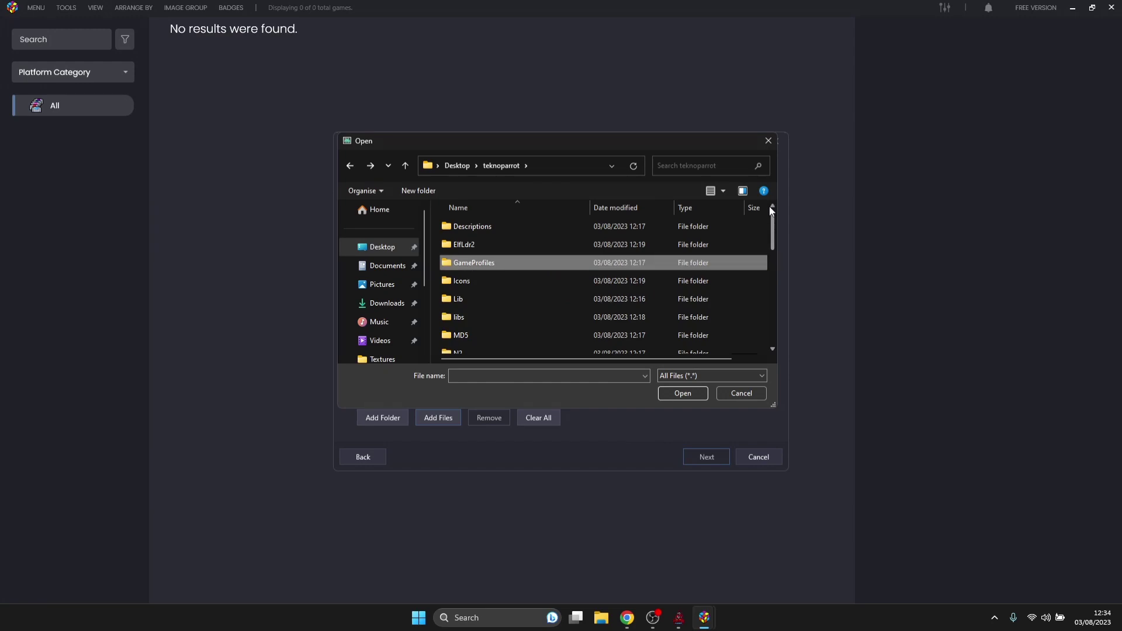
left_click_drag(767, 215, 773, 247)
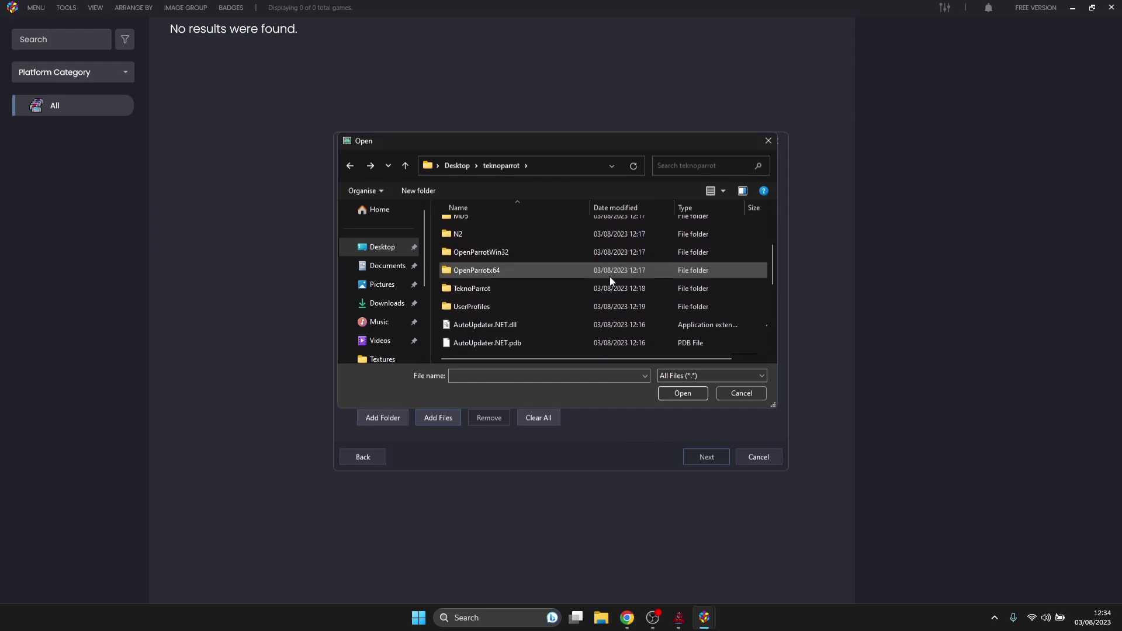
double_click(520, 304)
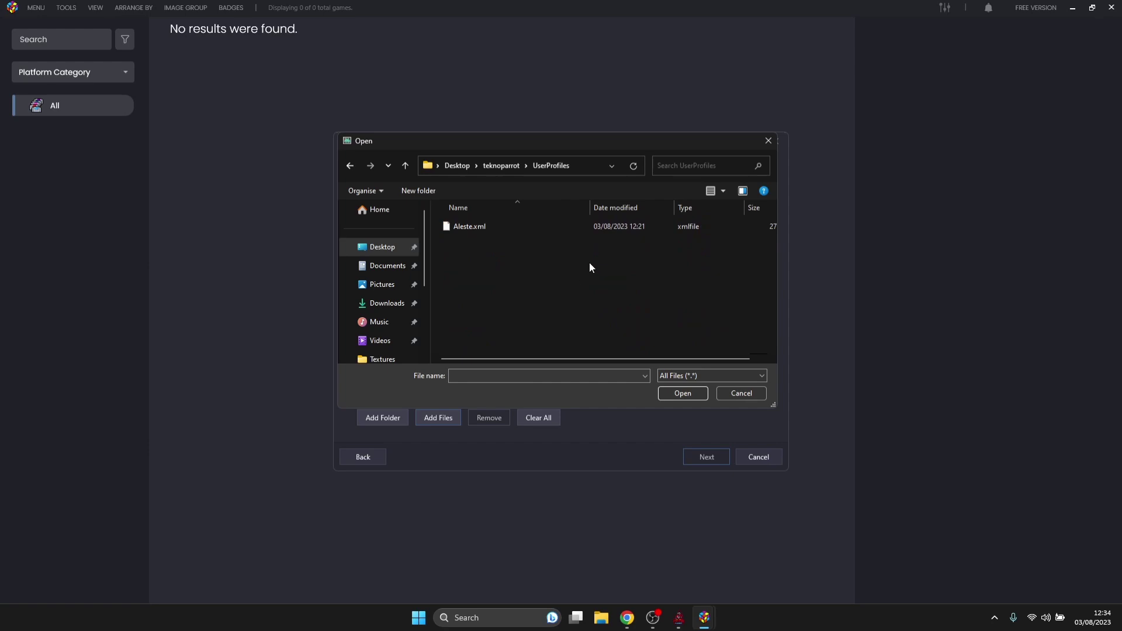
double_click(504, 228)
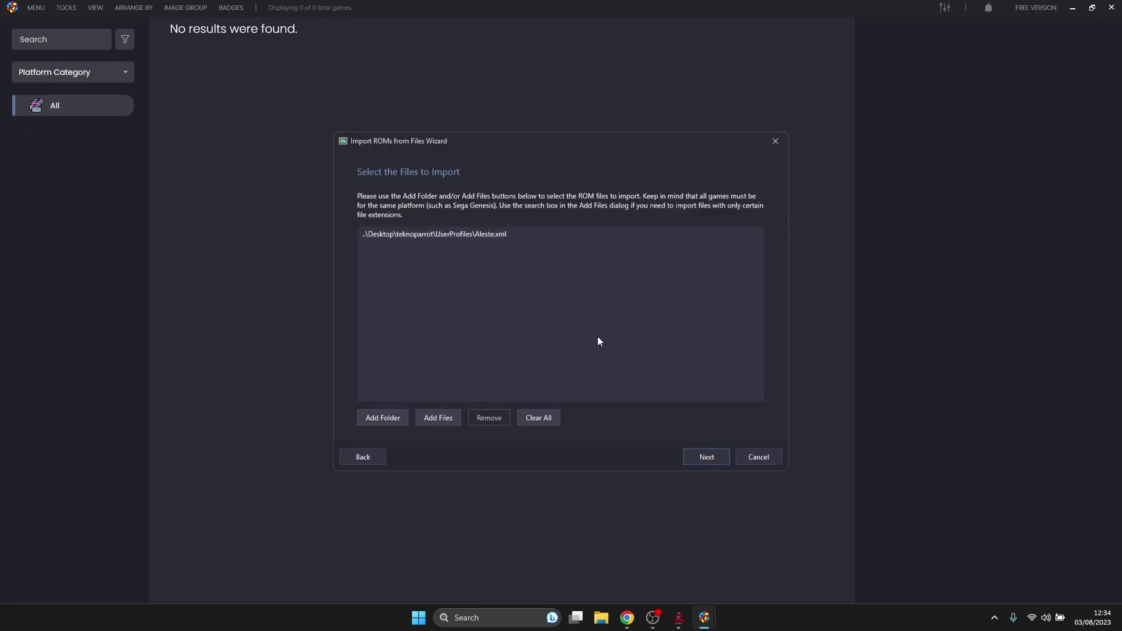
Set the import platform to Senjin and have it scraped as Arcade
left_click(709, 465)
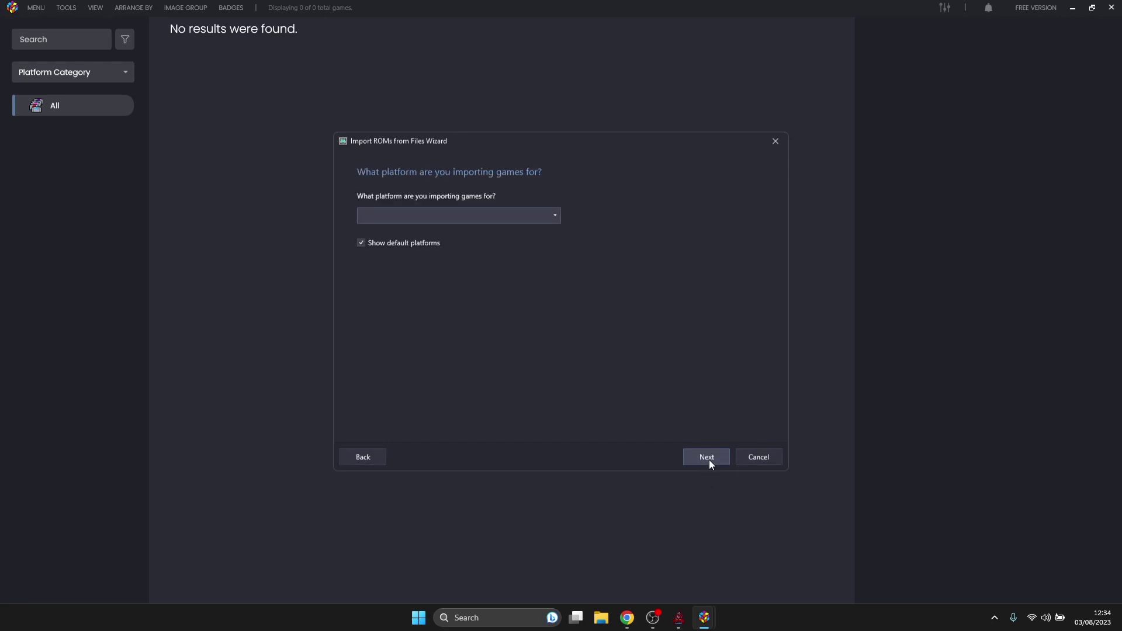
type("Senjin")
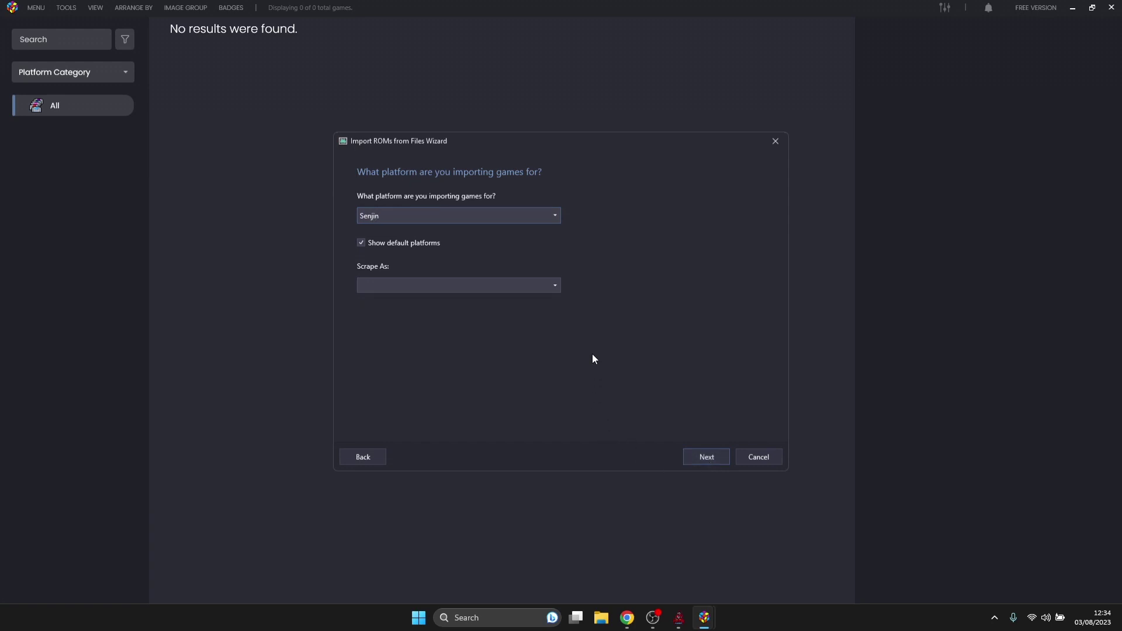
left_click(555, 286)
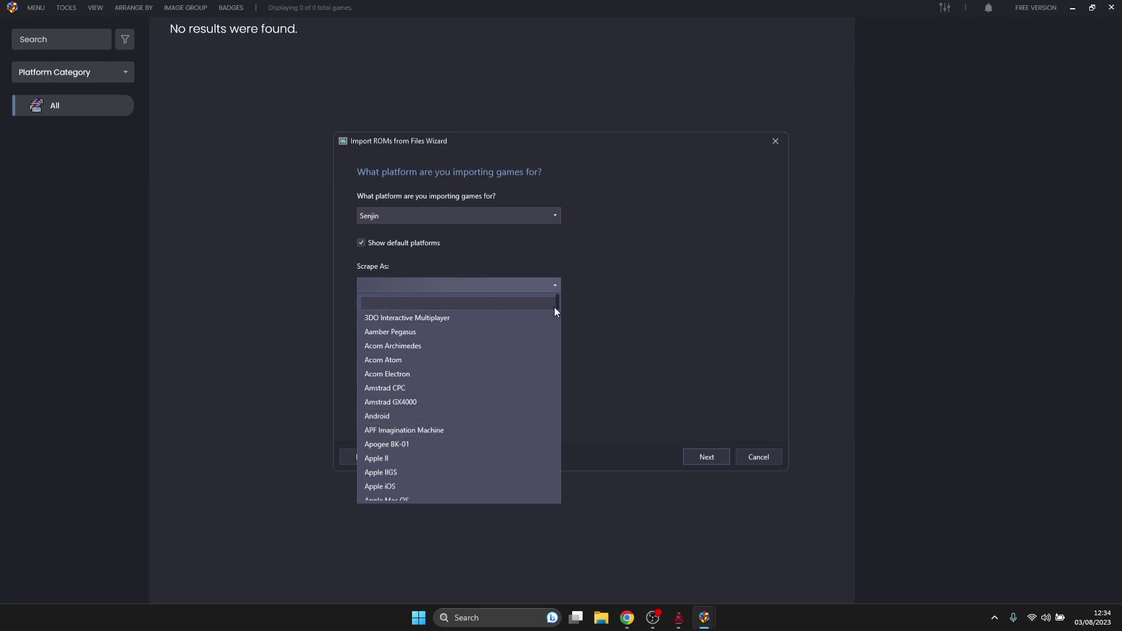
scroll(556, 309, "down", 2)
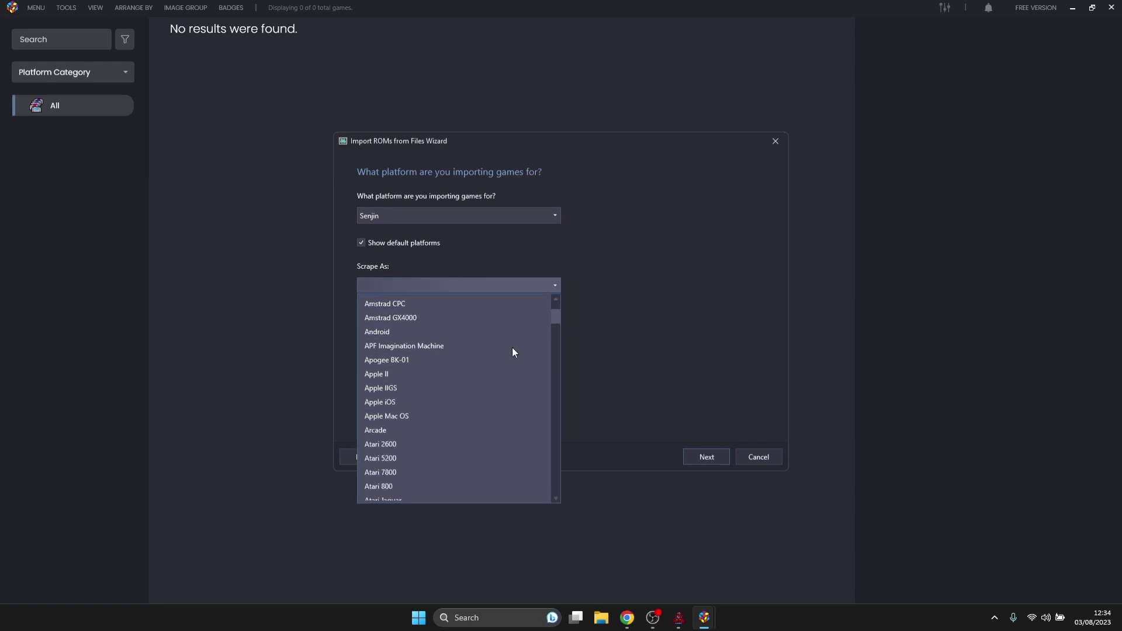
left_click(430, 431)
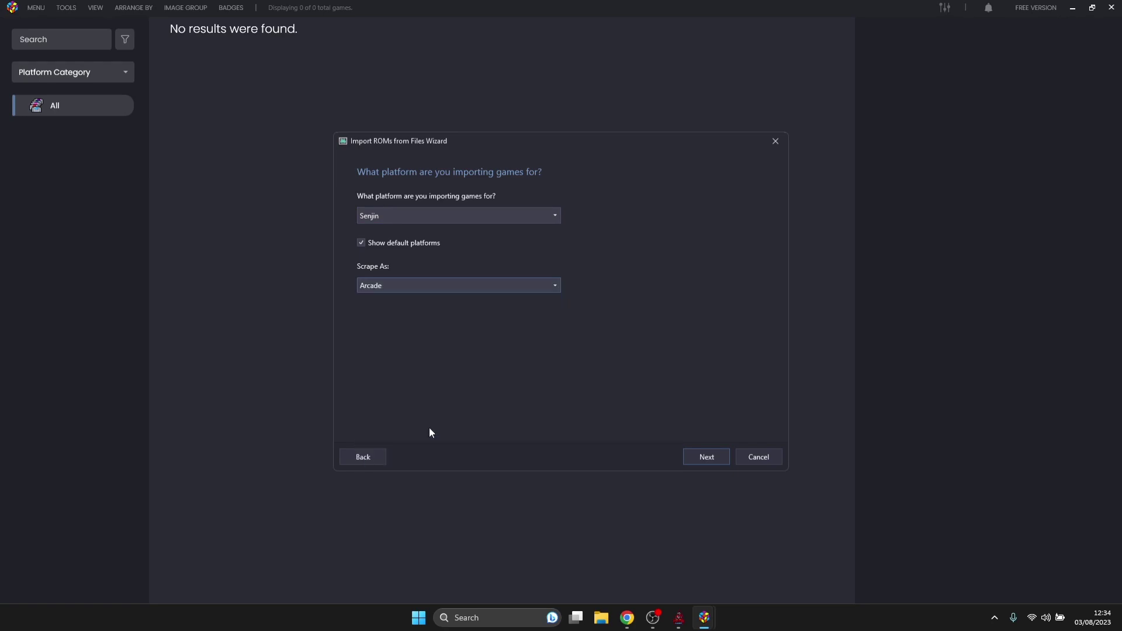
left_click(699, 457)
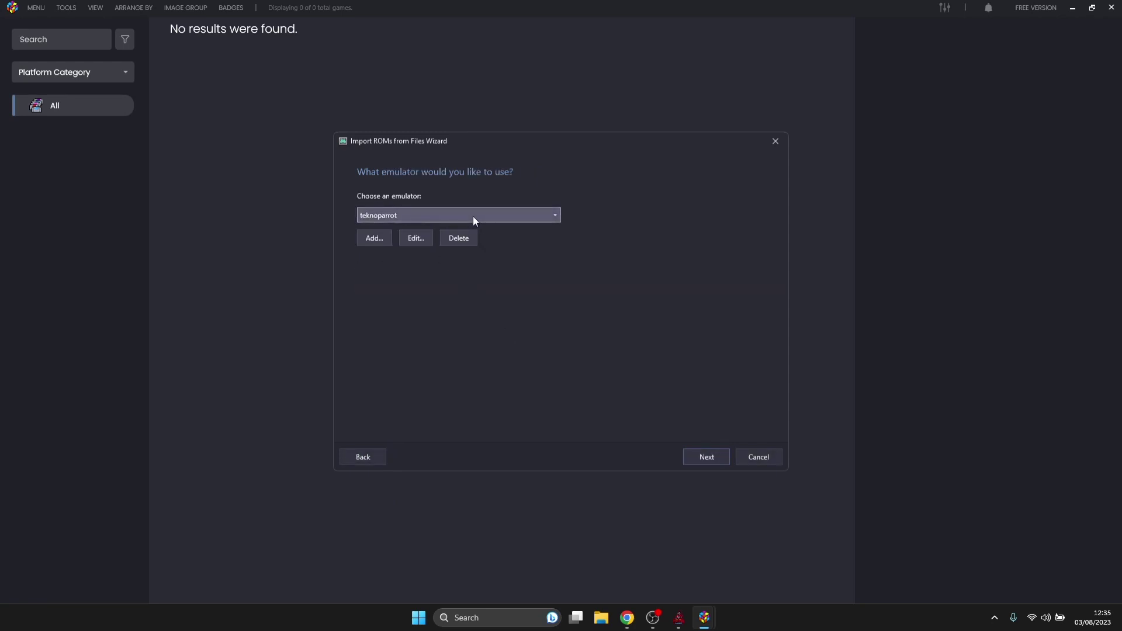
Keep teknoparrot as the emulator, use the files in their current location, and accept the default metadata and image downloads
left_click(700, 457)
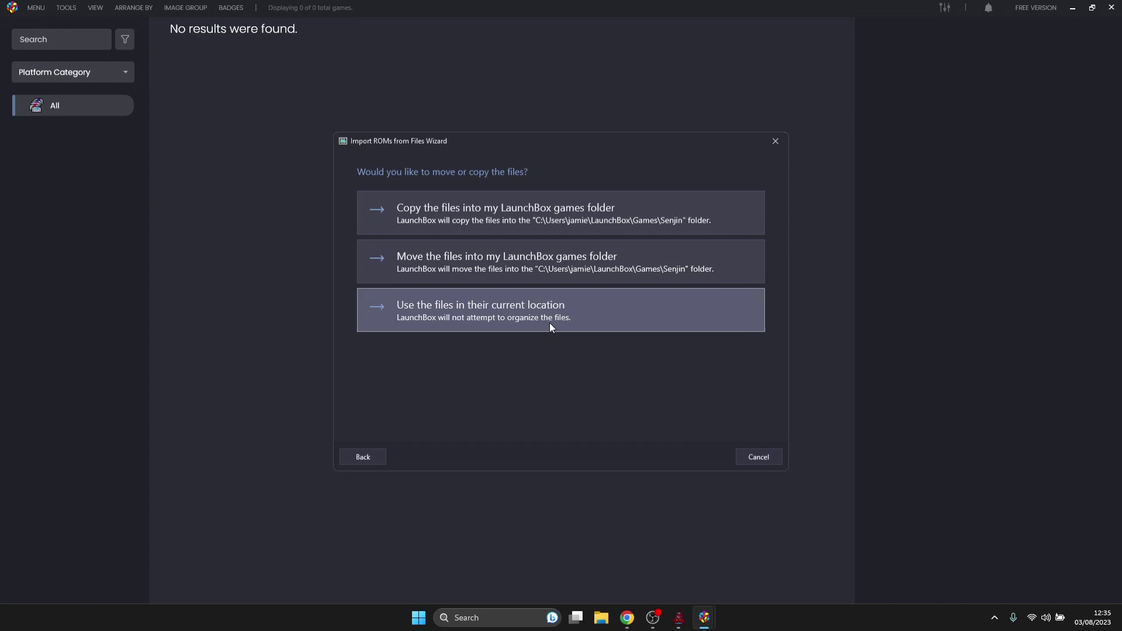
left_click(586, 325)
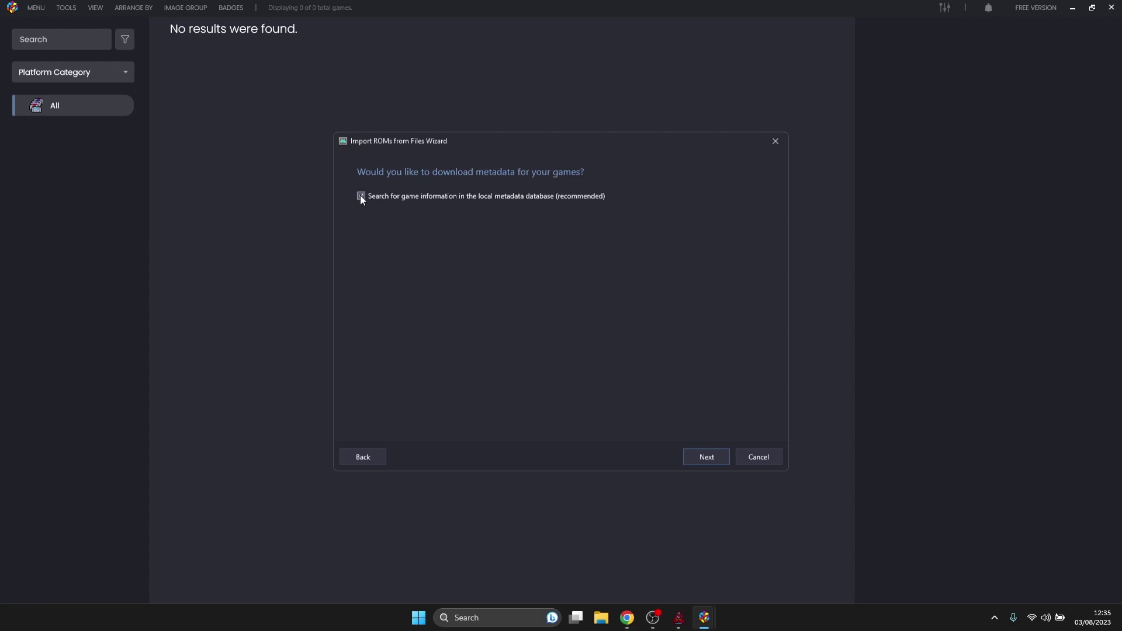
left_click(708, 458)
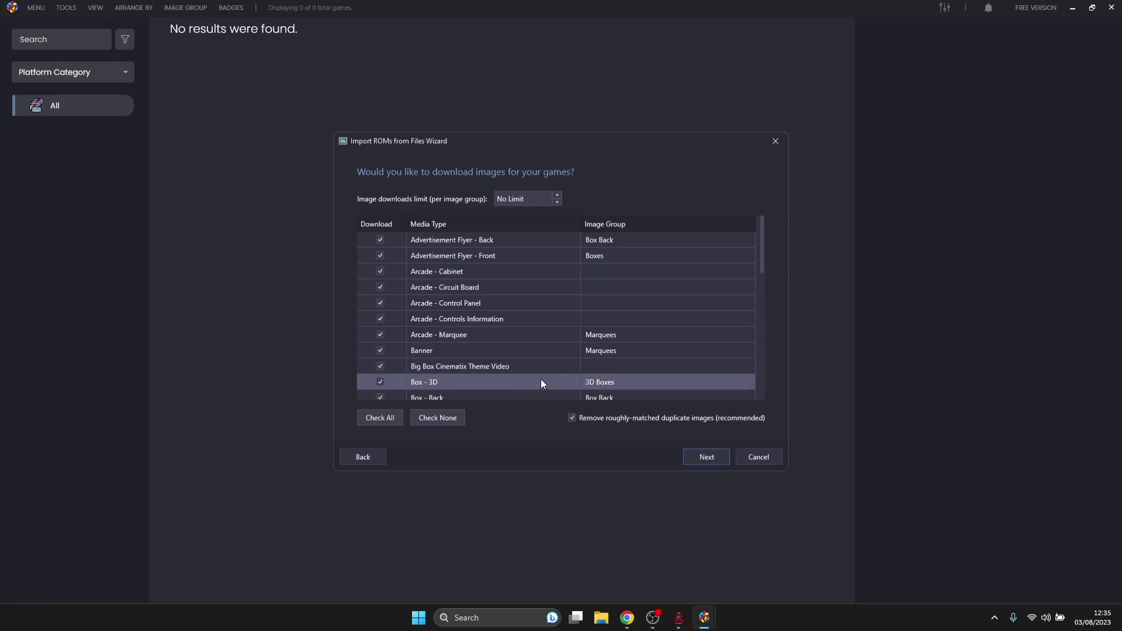
left_click(696, 458)
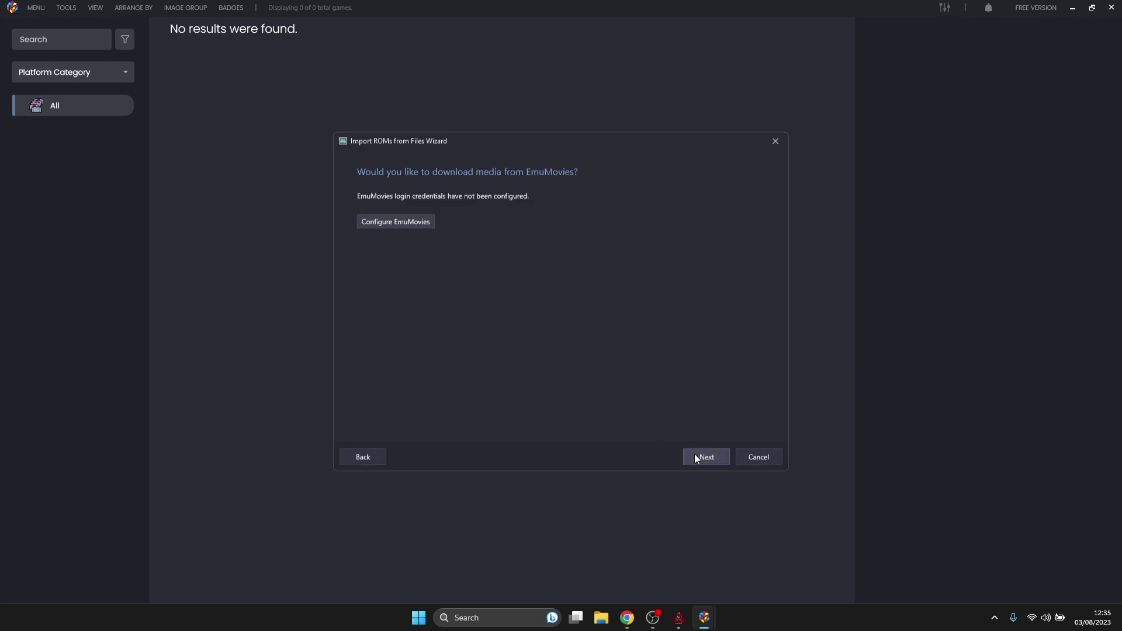
Leave the EmuMovies login unconfigured, keep the default custom options, and finish importing Aleste
left_click(415, 221)
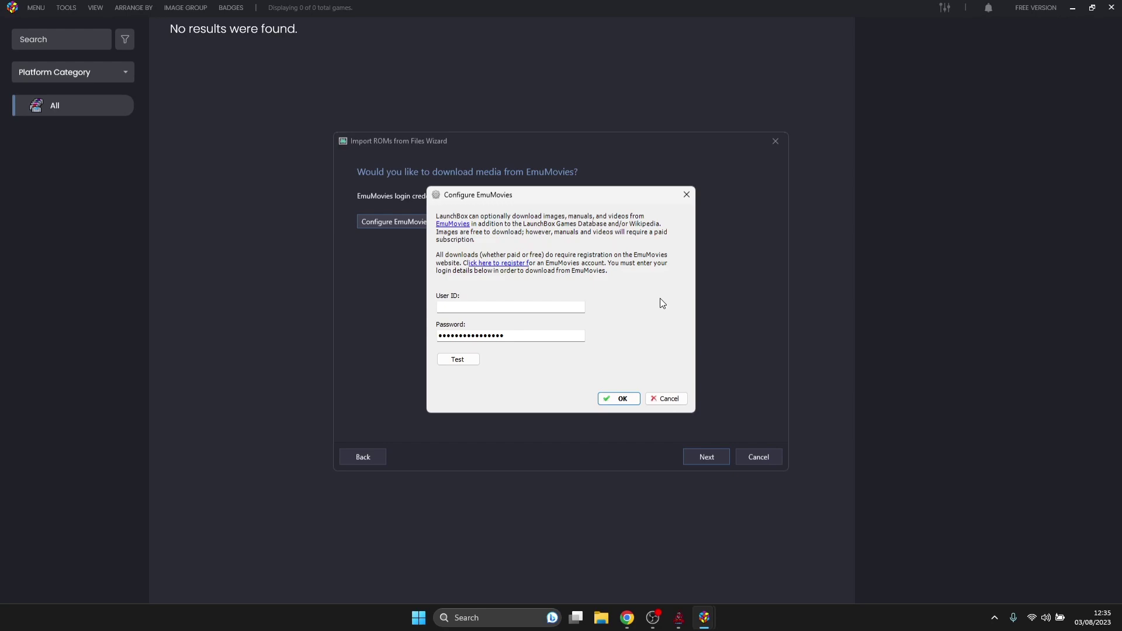
left_click(623, 398)
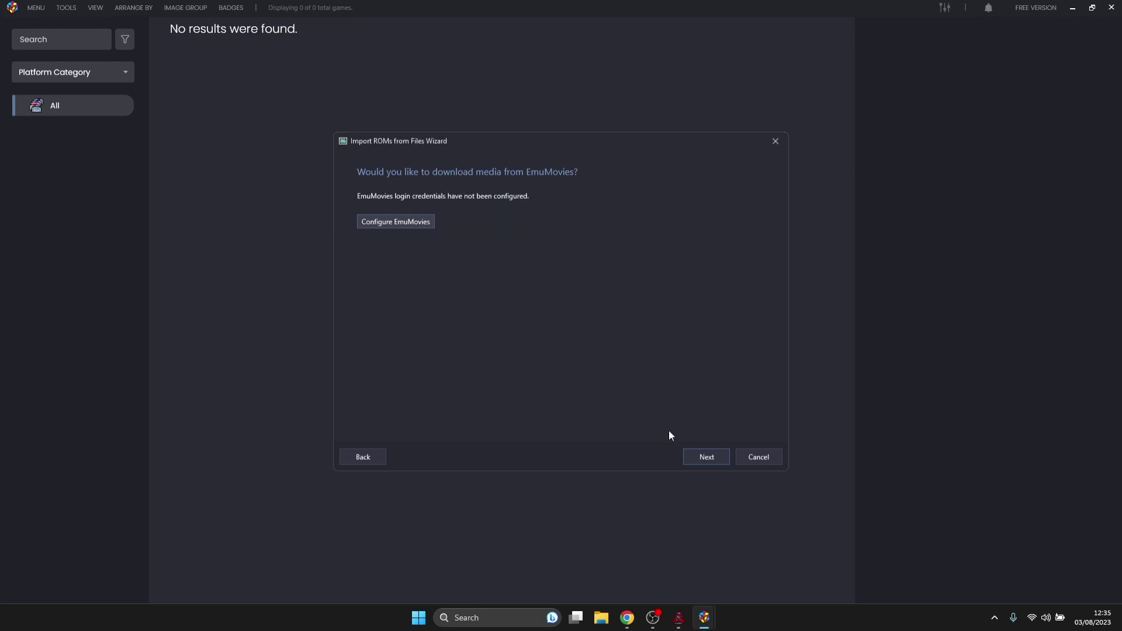
left_click(704, 458)
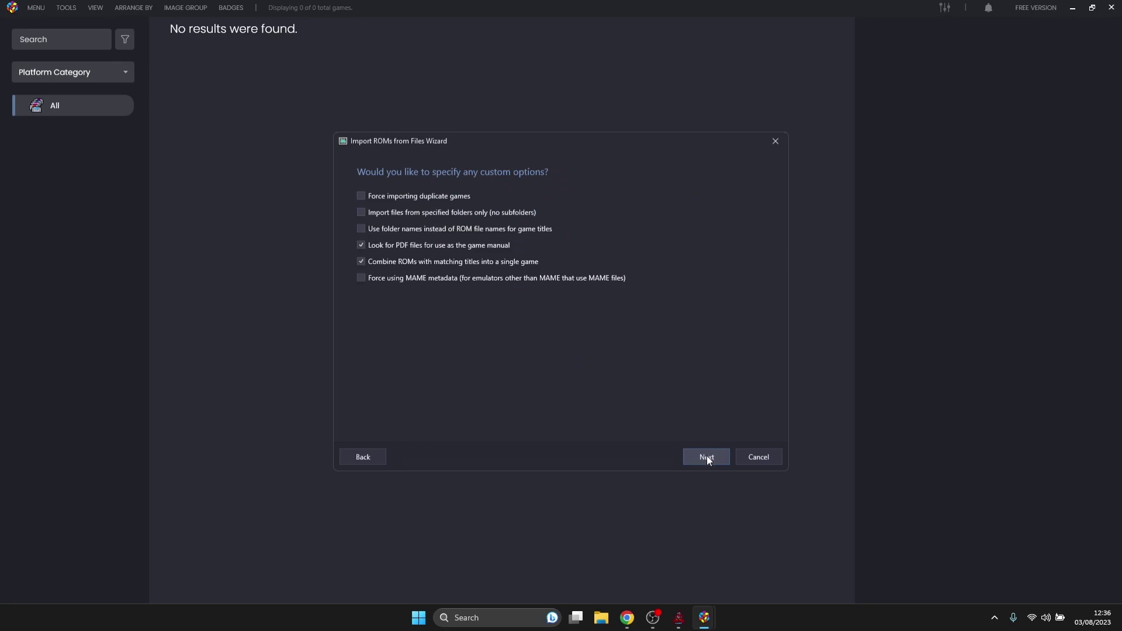
left_click(707, 458)
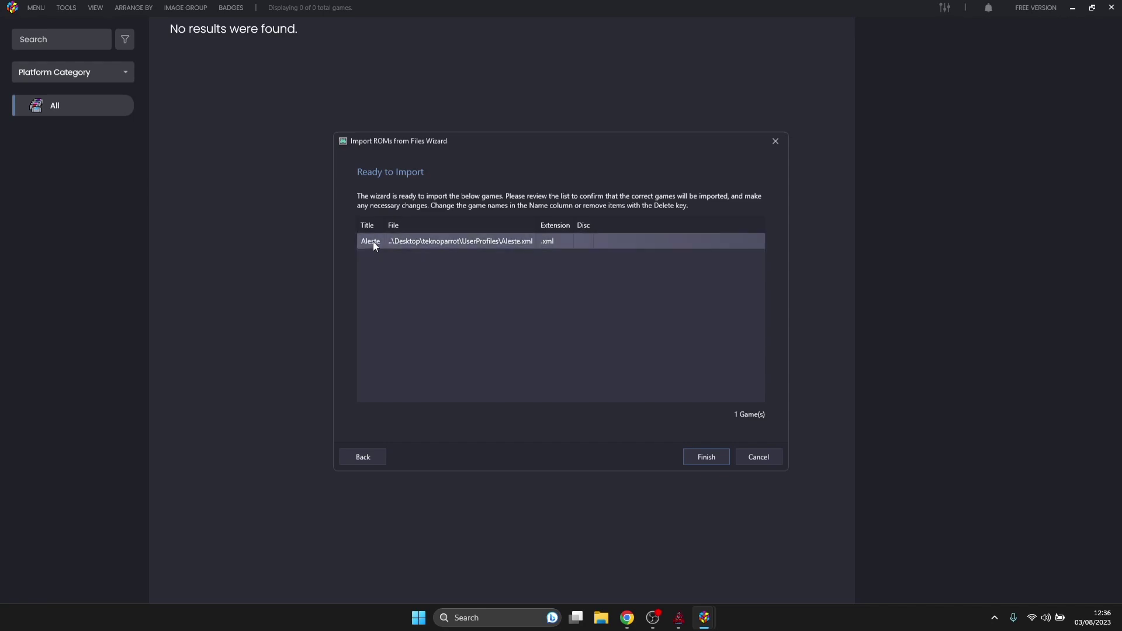
left_click(717, 458)
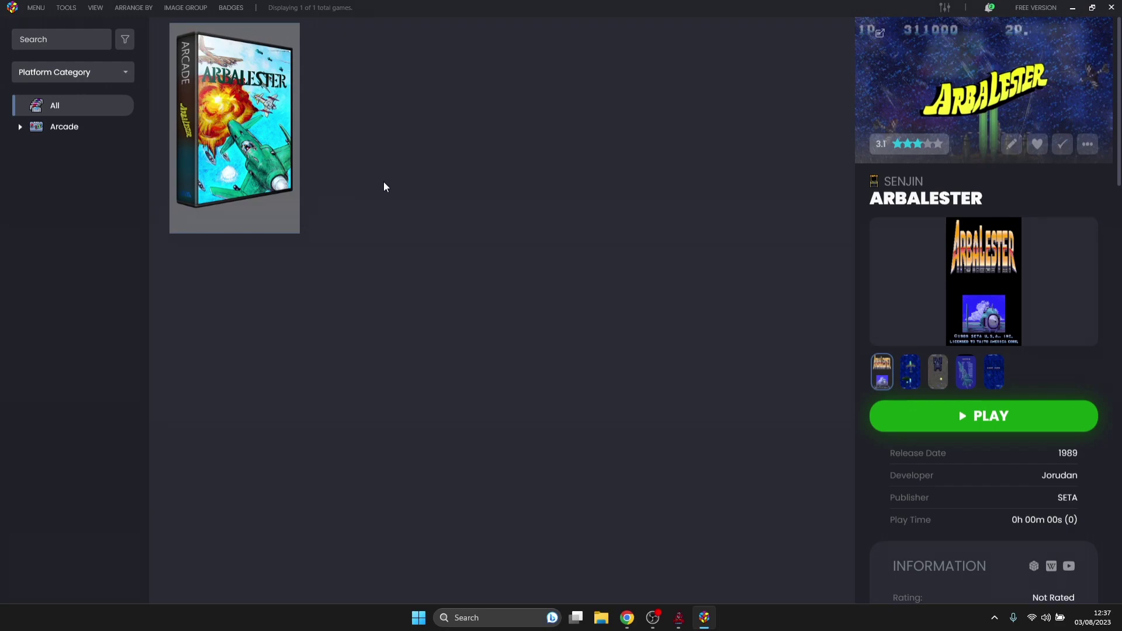
Open the imported Arbalester entry for editing and copy the file name Aleste.xml from its launching ROM file path
right_click(261, 154)
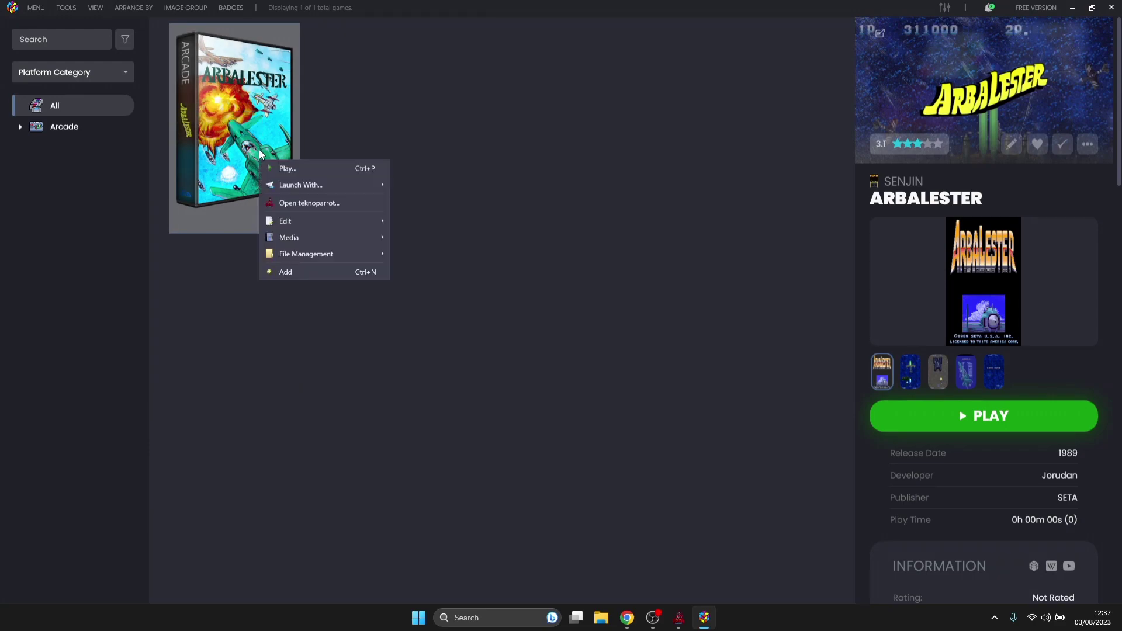
mouse_move(315, 227)
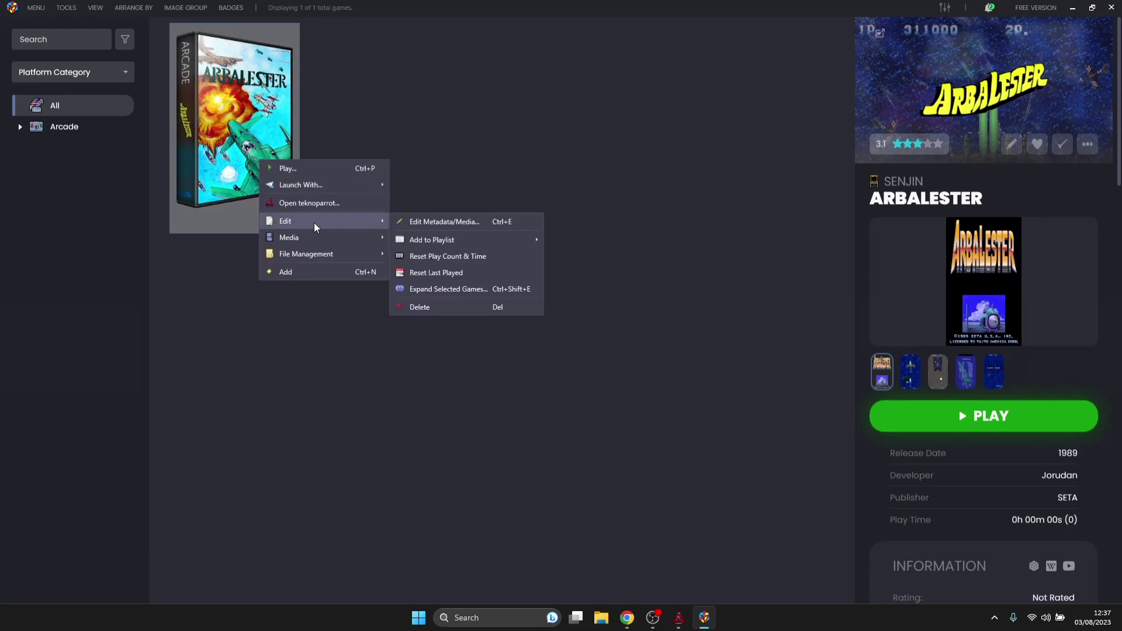
left_click(447, 223)
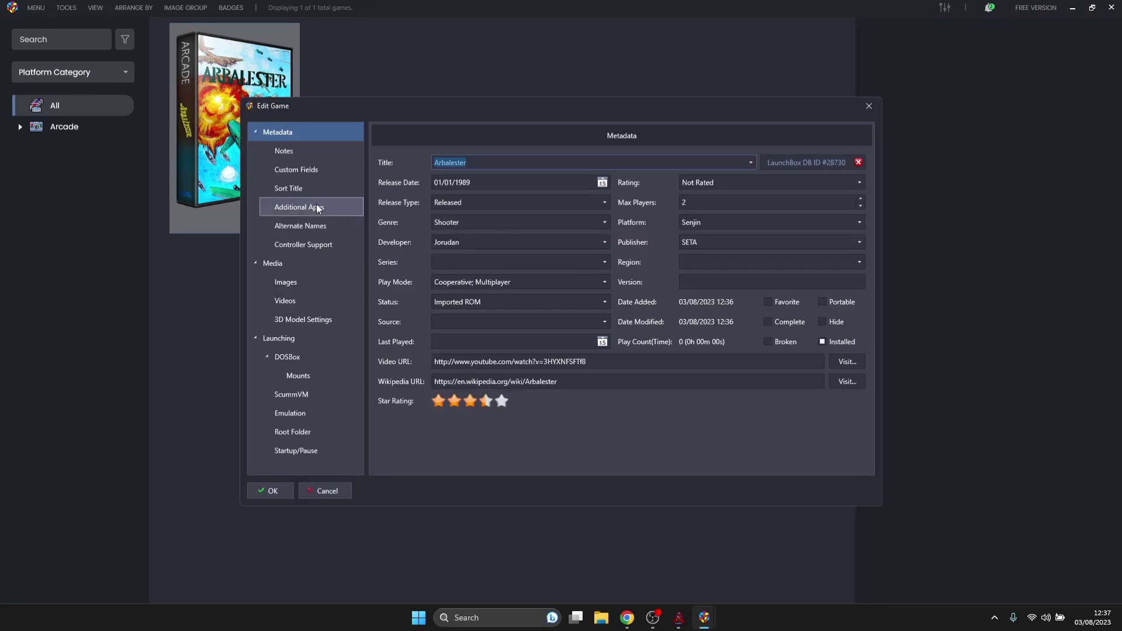
left_click(304, 339)
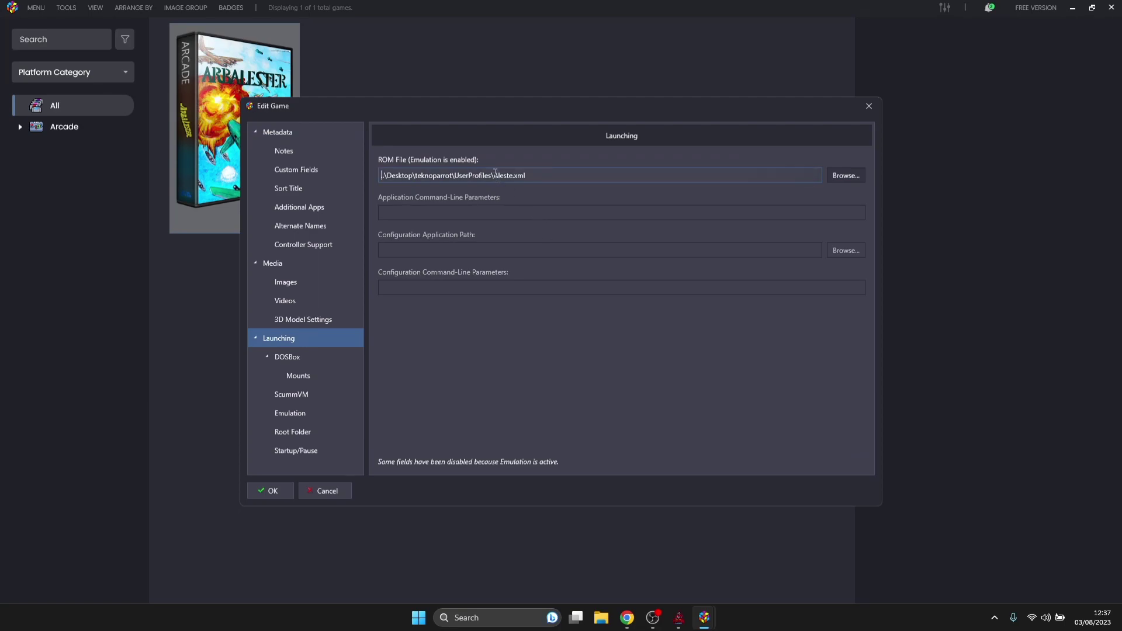
left_click_drag(495, 175, 536, 175)
right_click(509, 175)
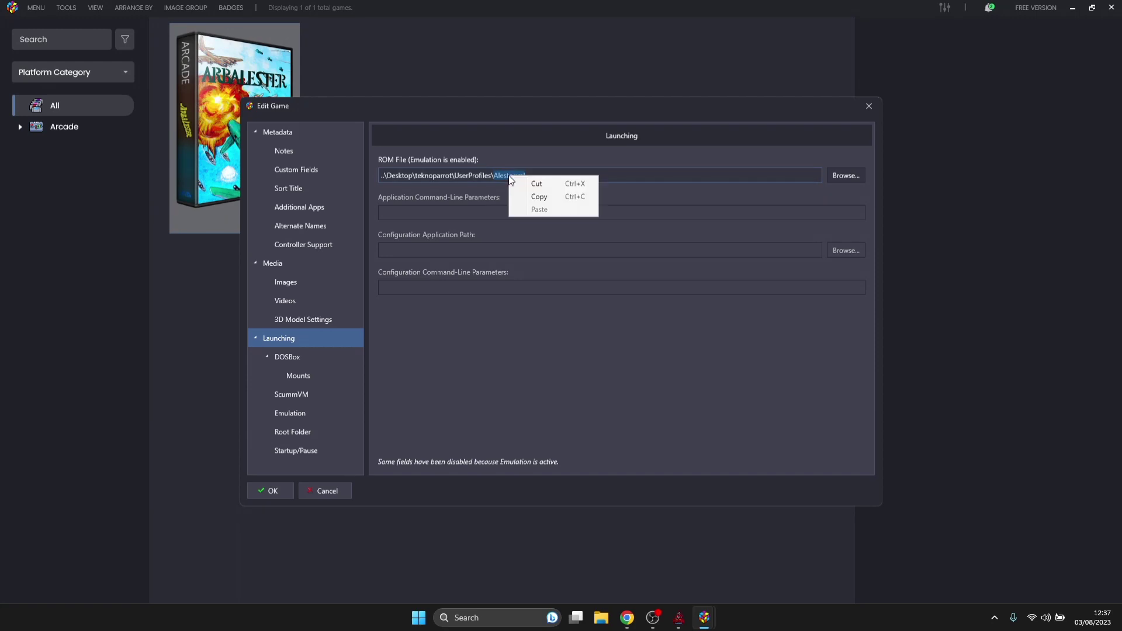
left_click(555, 197)
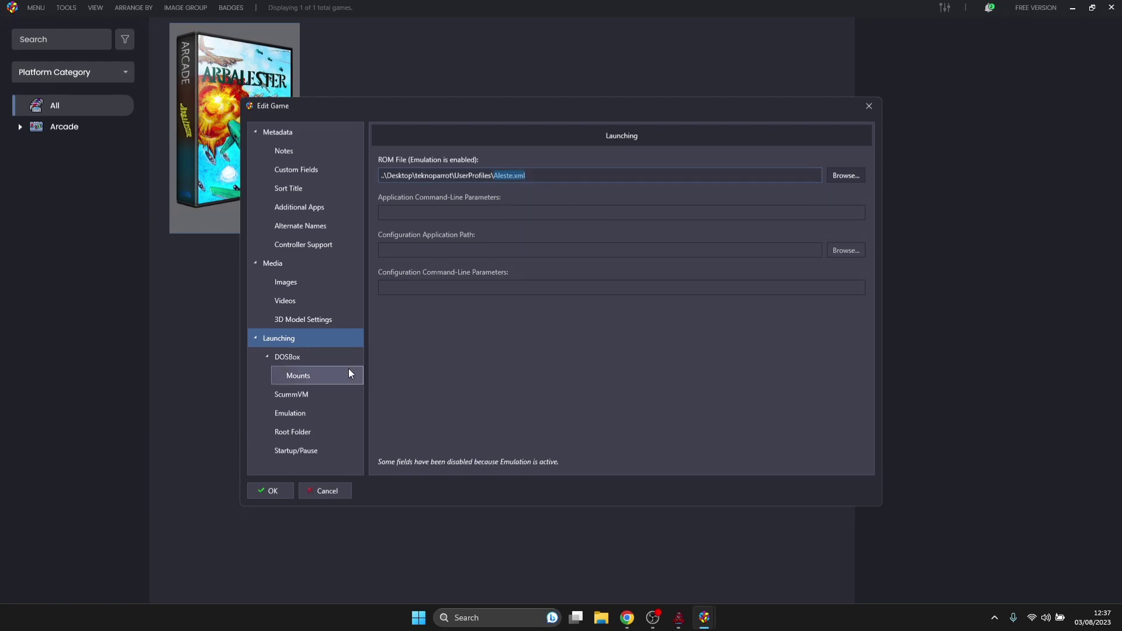
Enable custom command-line parameters for the game's teknoparrot emulation, set them to --profile=Aleste.xml, and save the entry
left_click(327, 416)
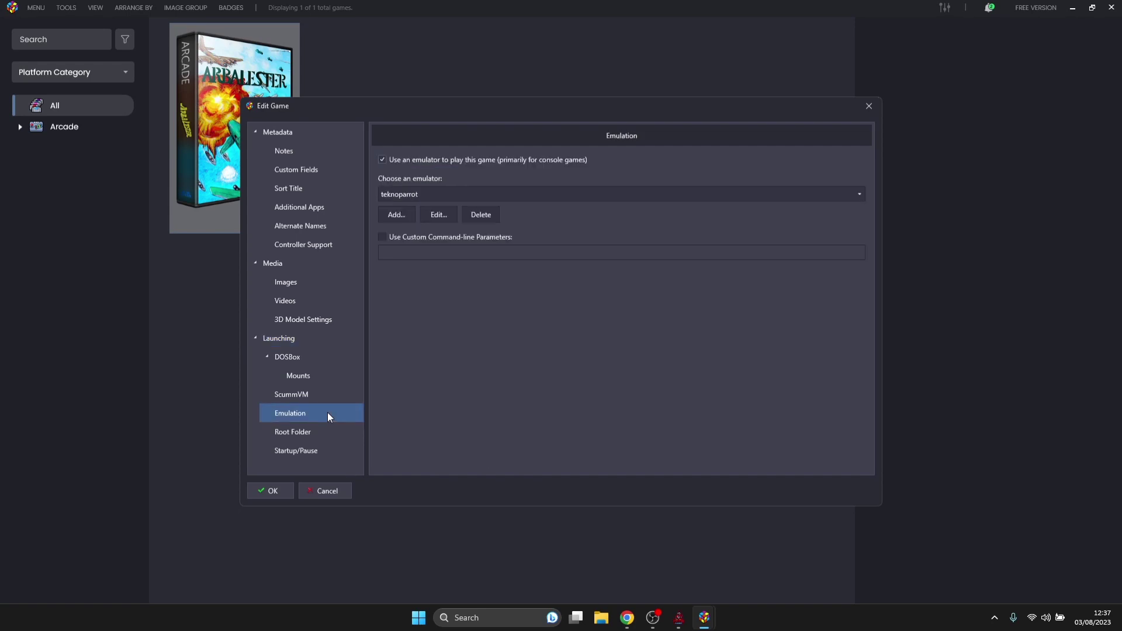
left_click(383, 237)
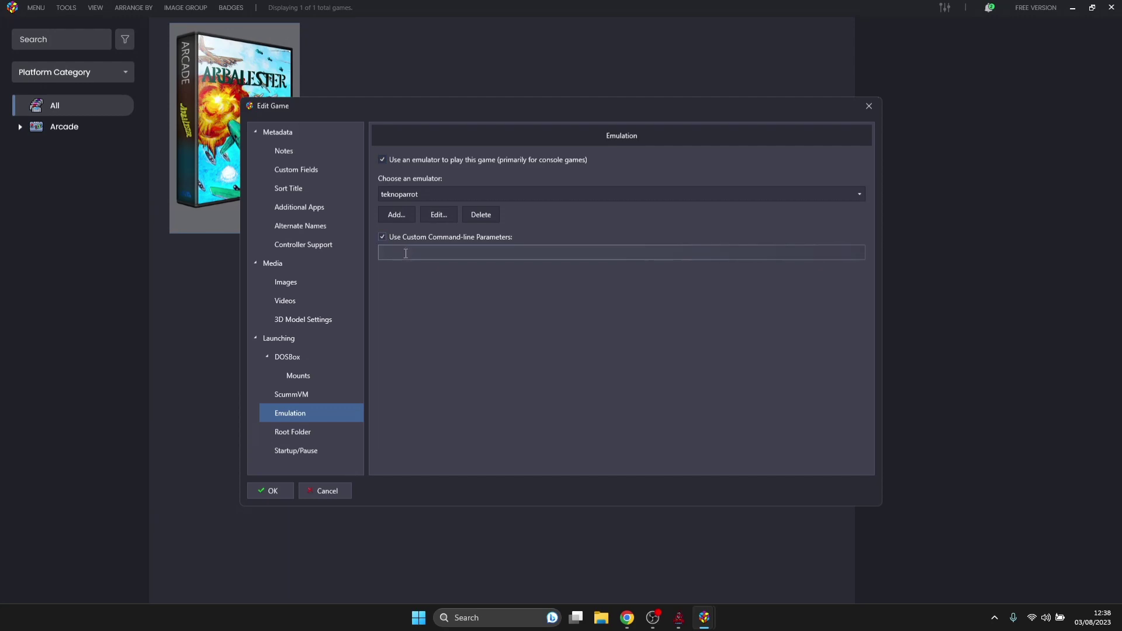
left_click(406, 253)
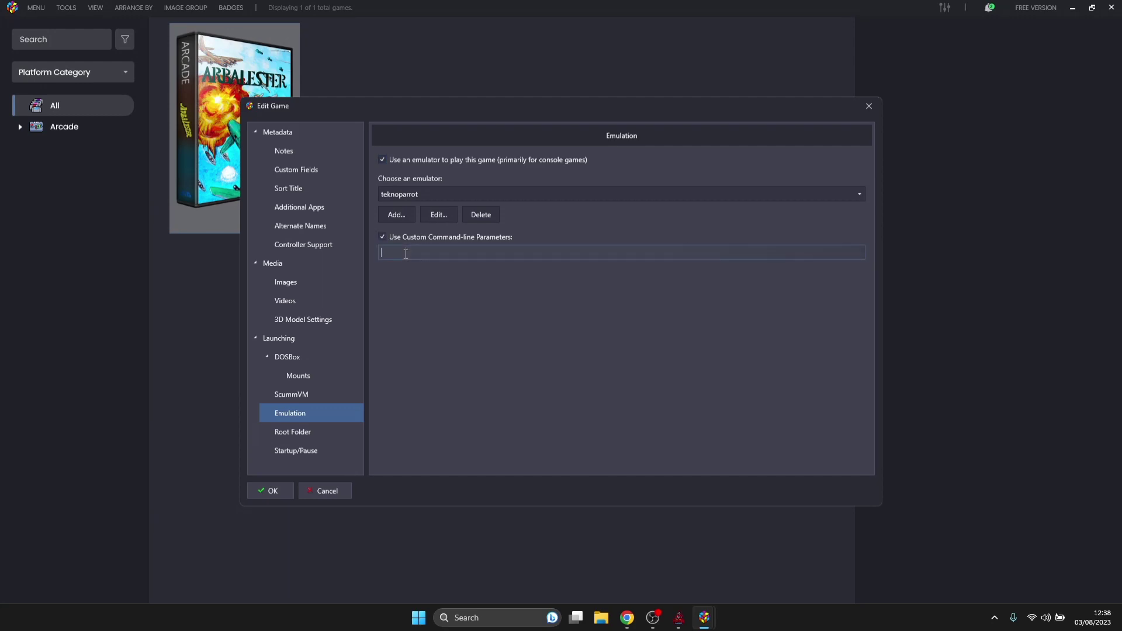
type("--profile=")
key("ctrl+v")
left_click(270, 491)
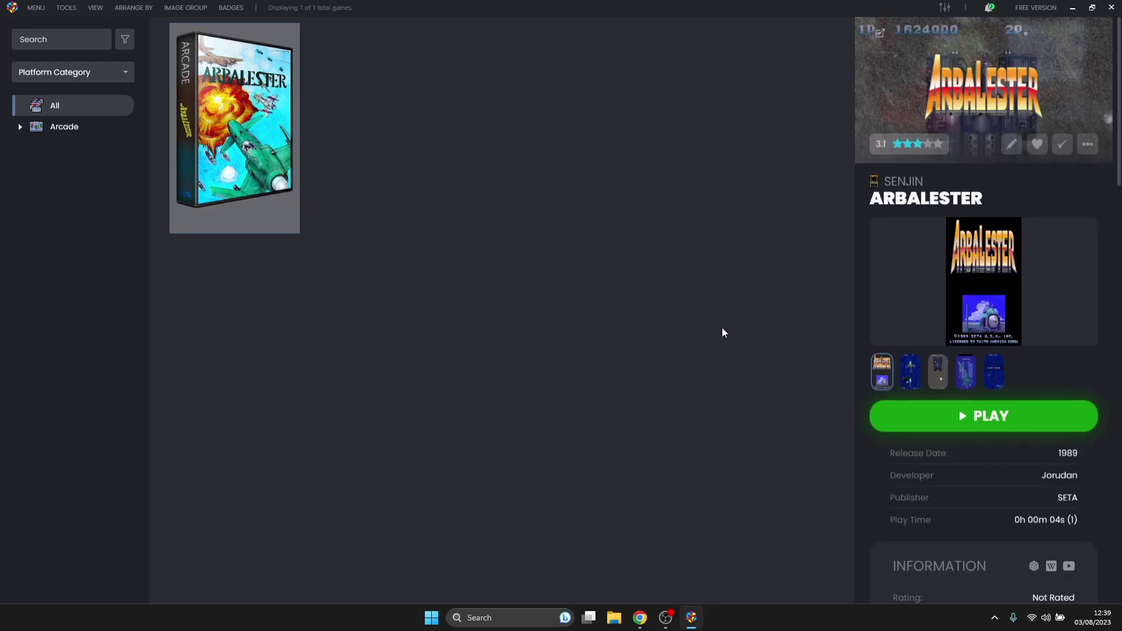
Launch the game from the library, choose the TYPE-A leader, and play briefly to test the shooting controls
left_click(980, 418)
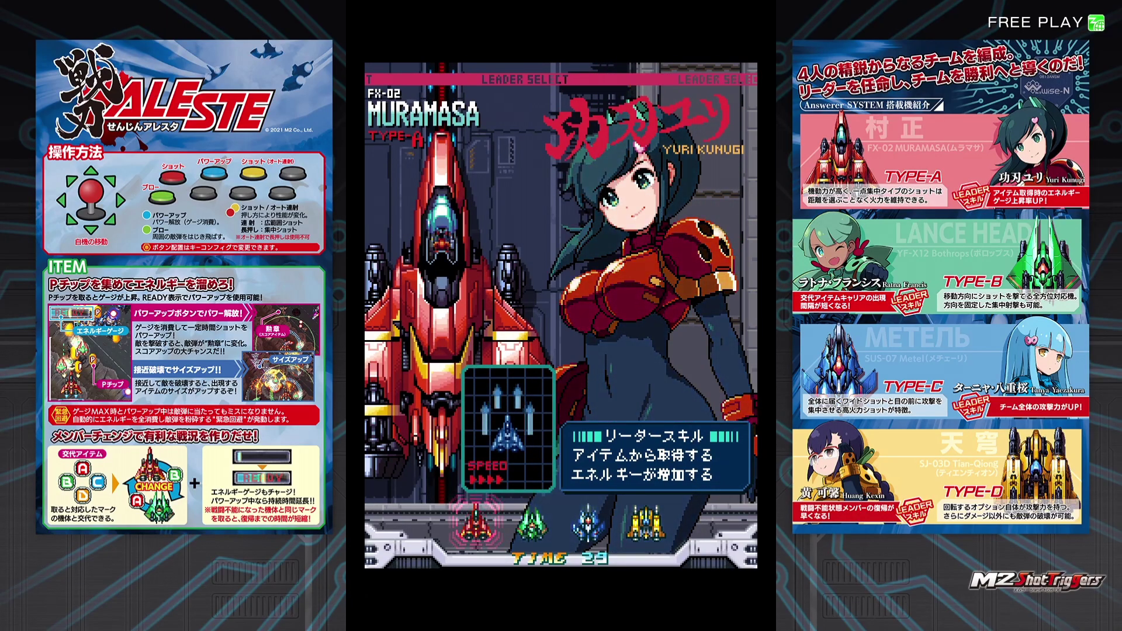
key("Return")
key("z")
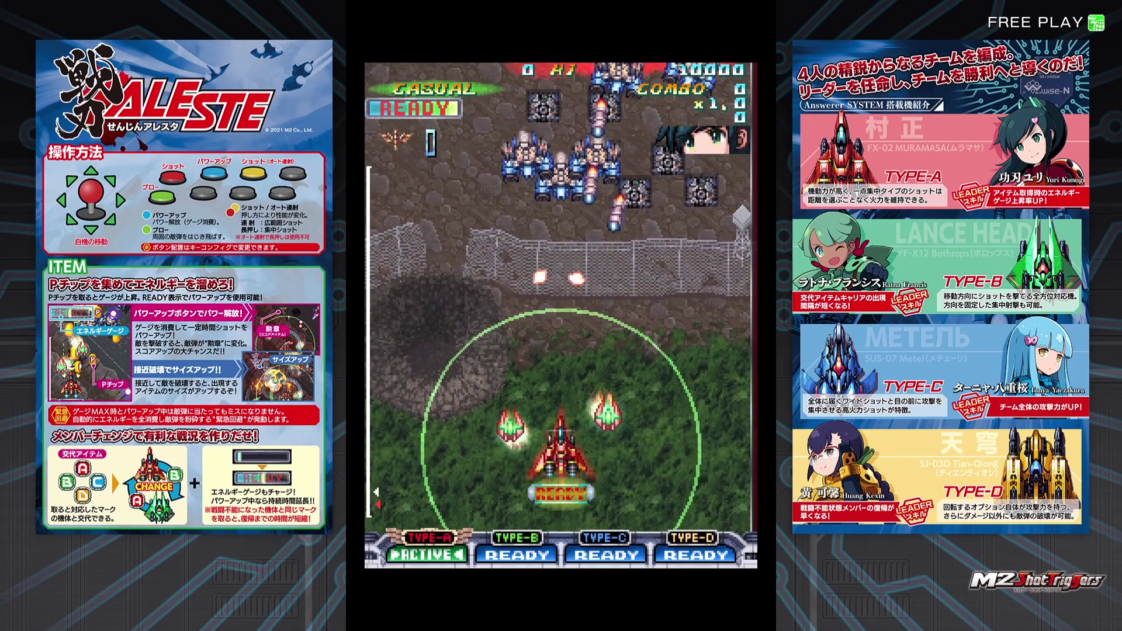
key("z")
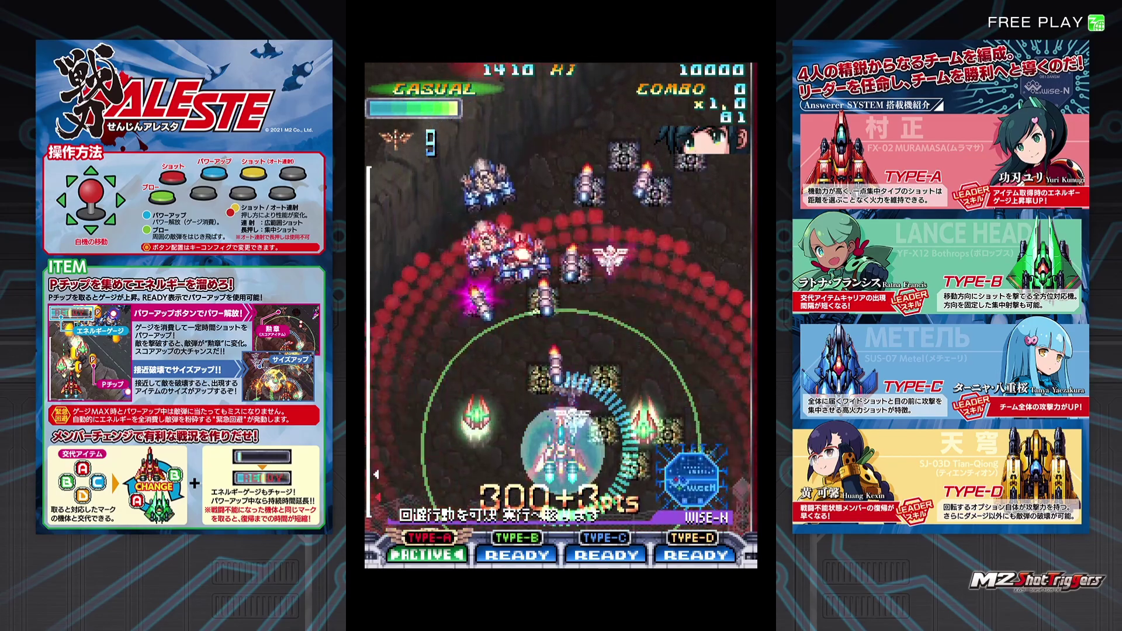
key("z")
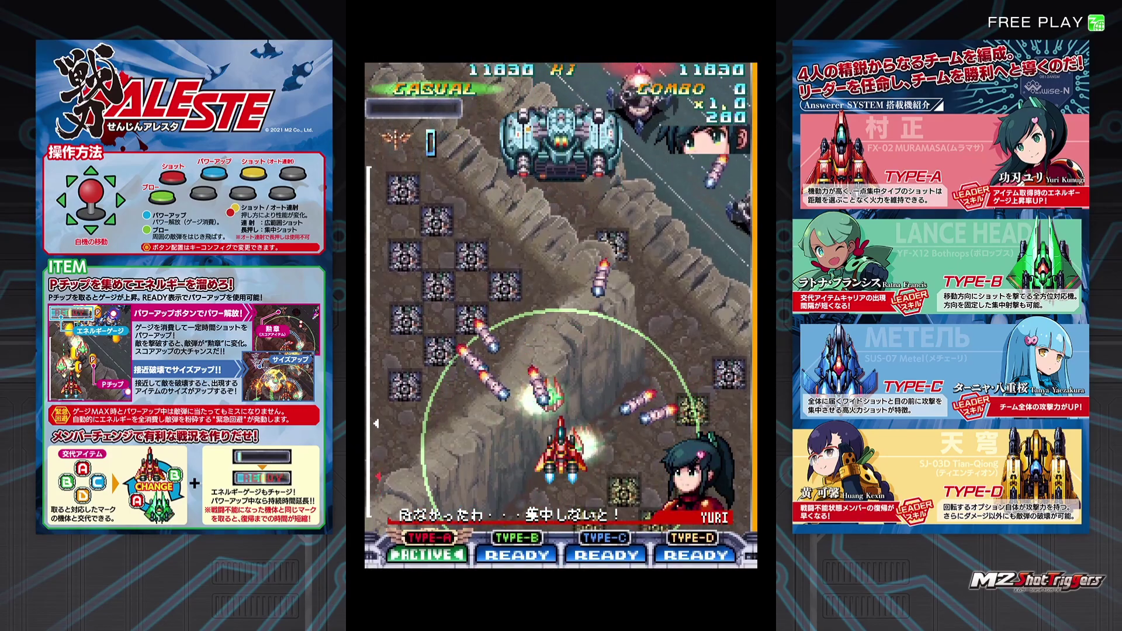
key("z")
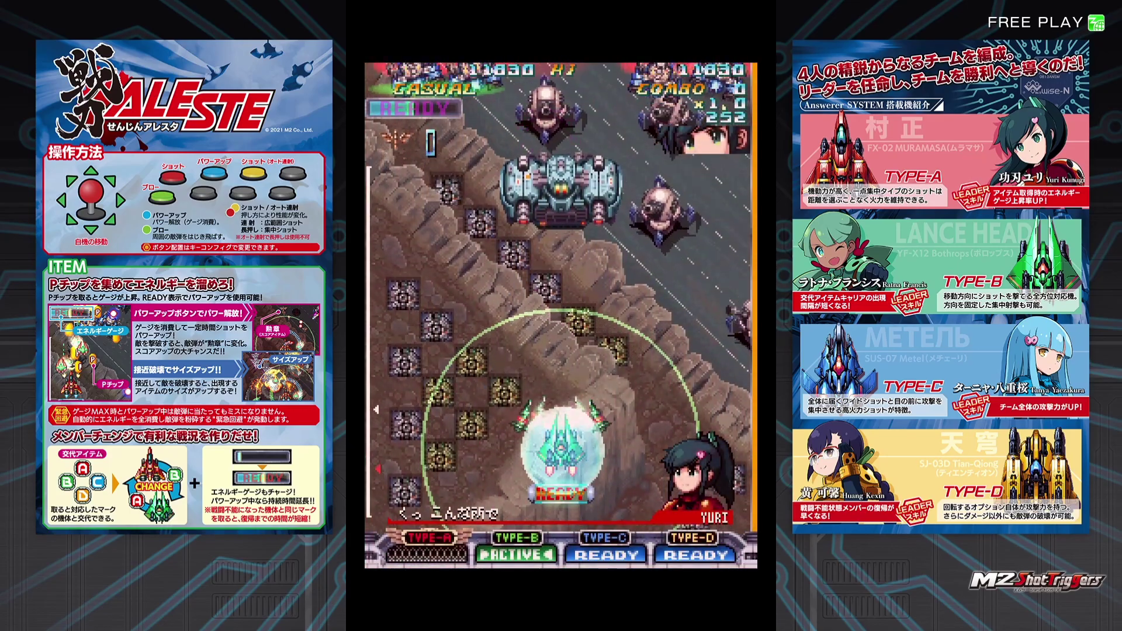
key("z")
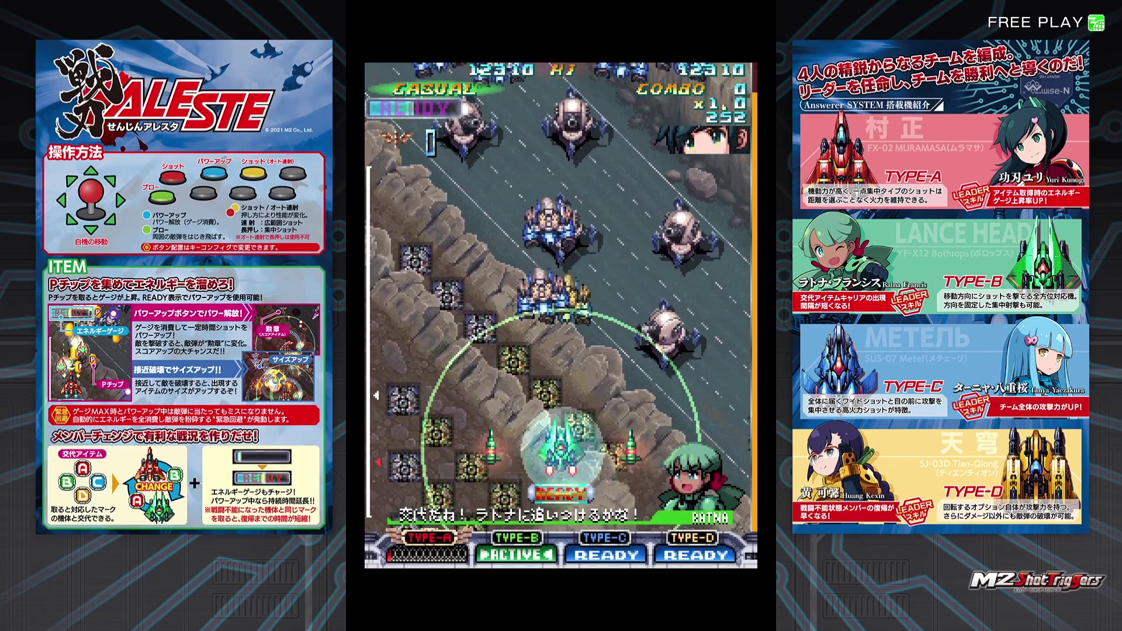